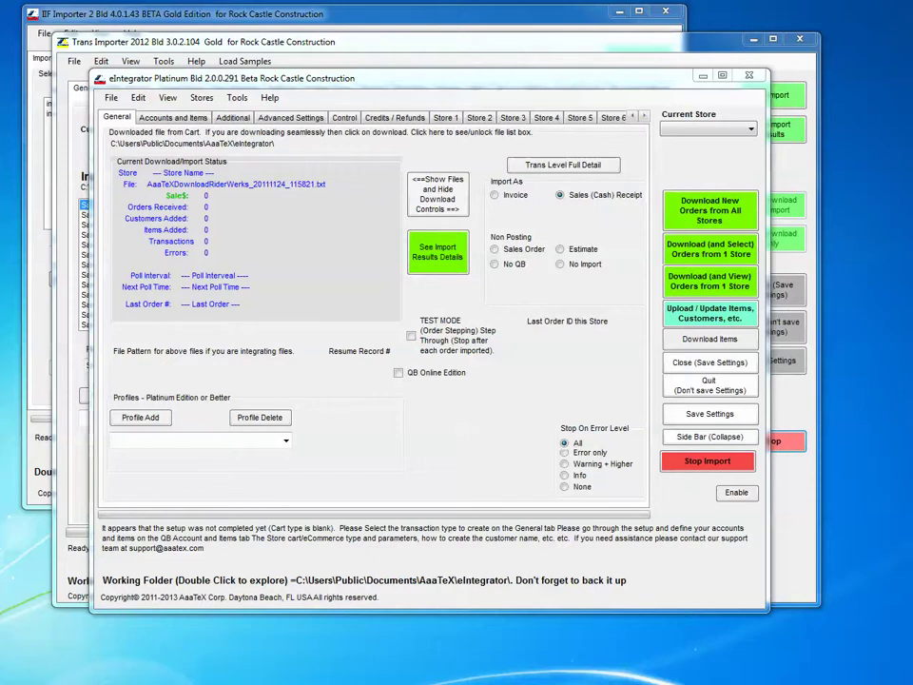
- View the Snipping Tool location picture and minimize it, and capture a rectangular snip of most of the eIntegrator window
{"action": "left_click_drag", "start_coordinate": [0, 81], "coordinate": [245, 72]}
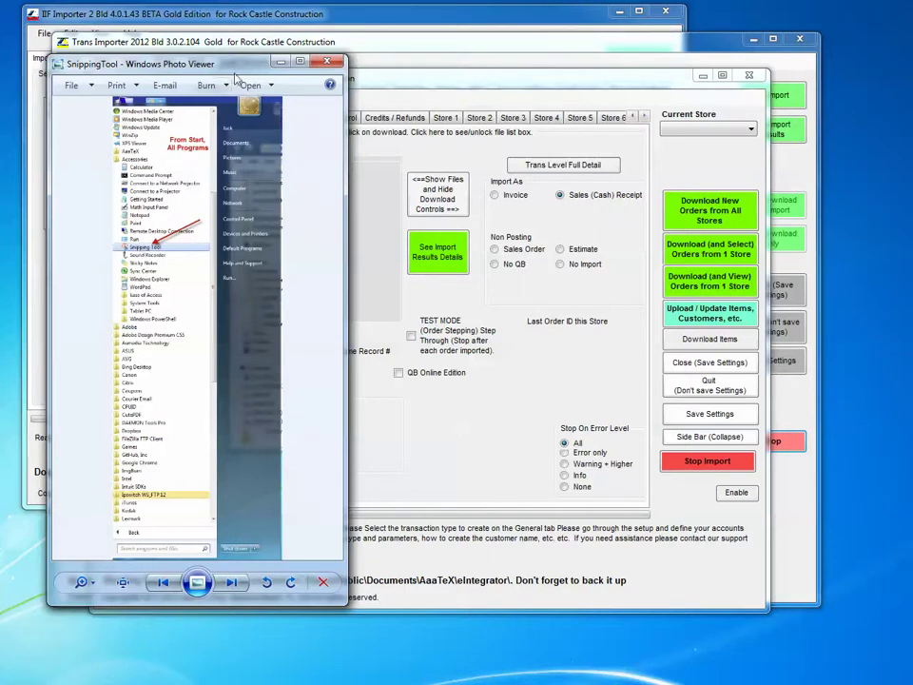
{"action": "left_click", "coordinate": [281, 62]}
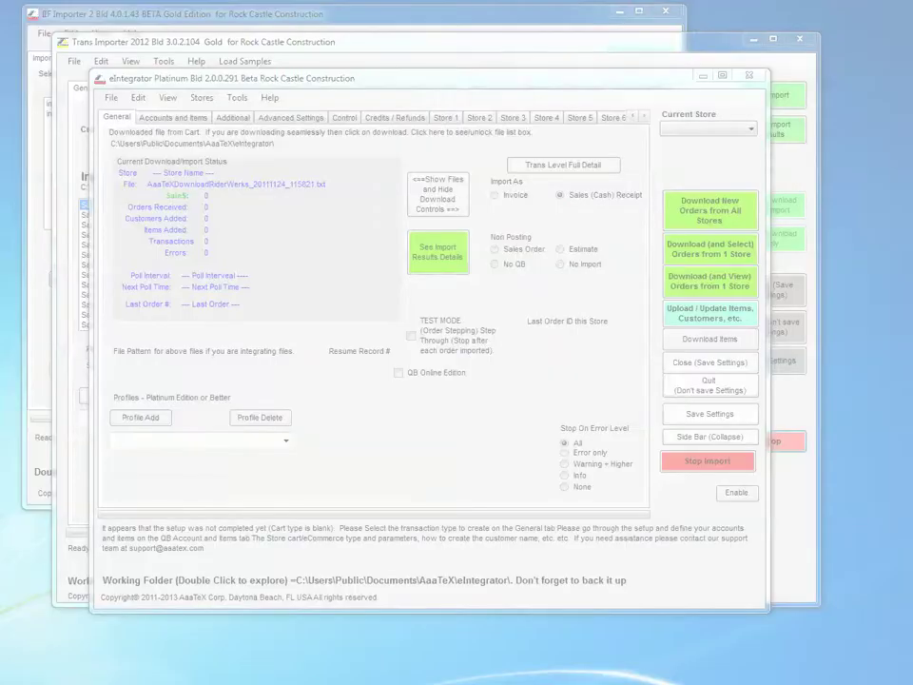
{"action": "left_click_drag", "start_coordinate": [0, 43], "coordinate": [250, 54]}
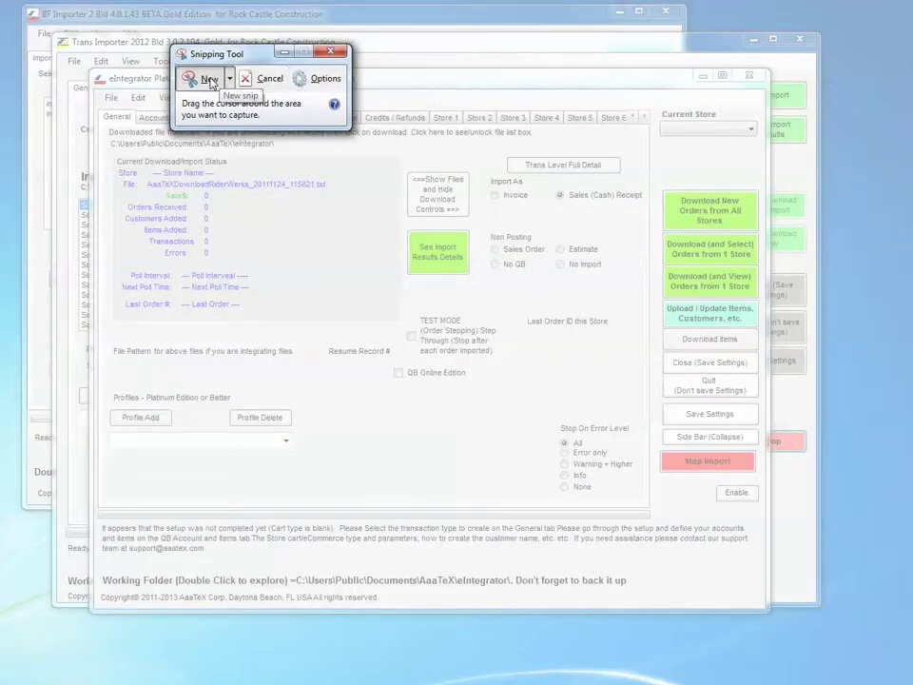
{"action": "left_click", "coordinate": [266, 80]}
{"action": "left_click", "coordinate": [206, 81]}
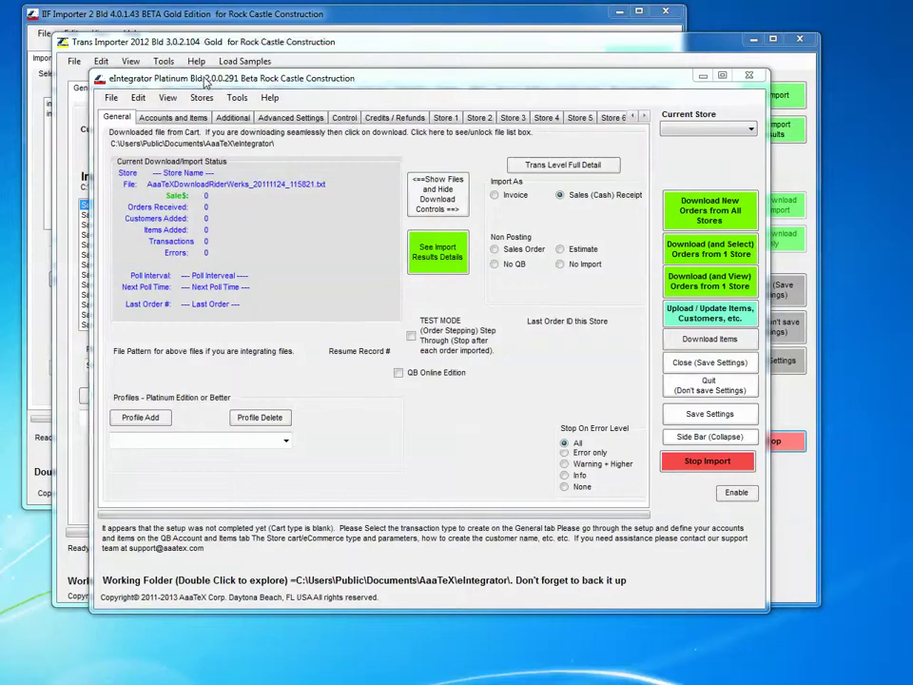
{"action": "left_click_drag", "start_coordinate": [90, 73], "coordinate": [510, 433]}
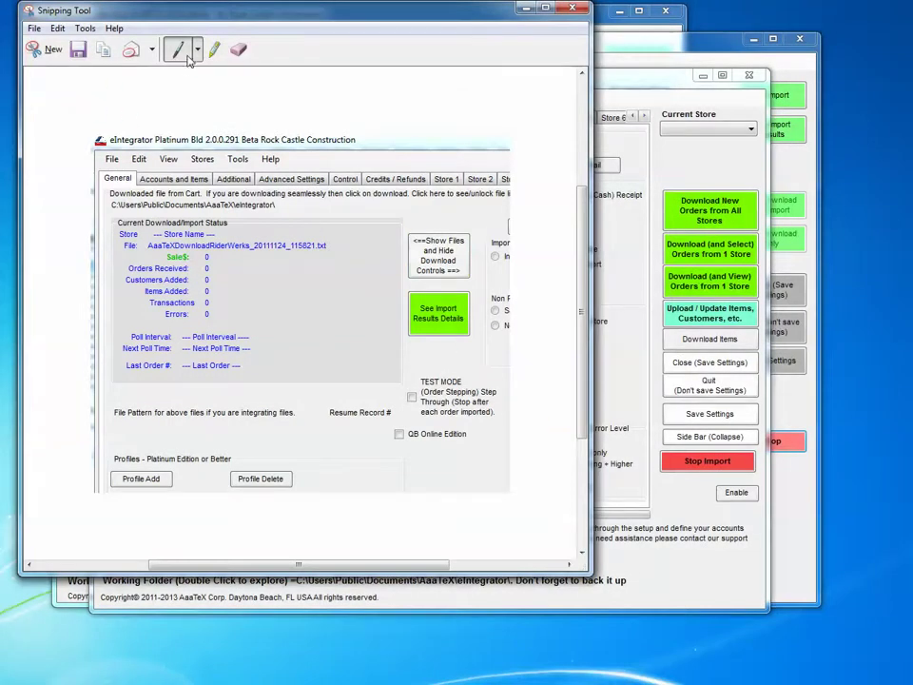
- Annotate the snip with a short red pen squiggle above the captured window and a yellow highlight over Stores and Tools
{"action": "left_click_drag", "start_coordinate": [90, 98], "coordinate": [136, 112]}
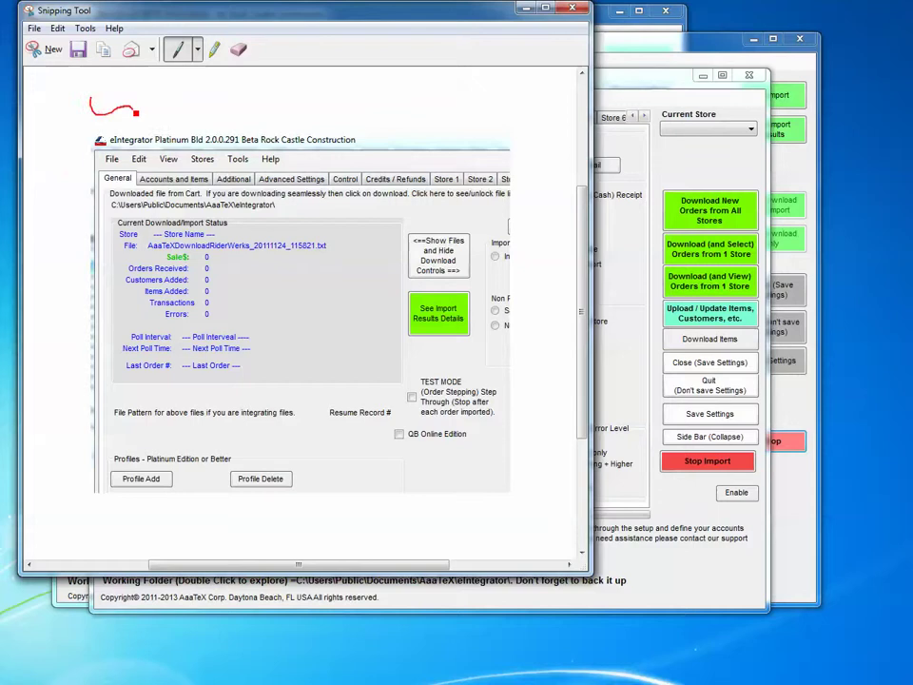
{"action": "left_click", "coordinate": [215, 49]}
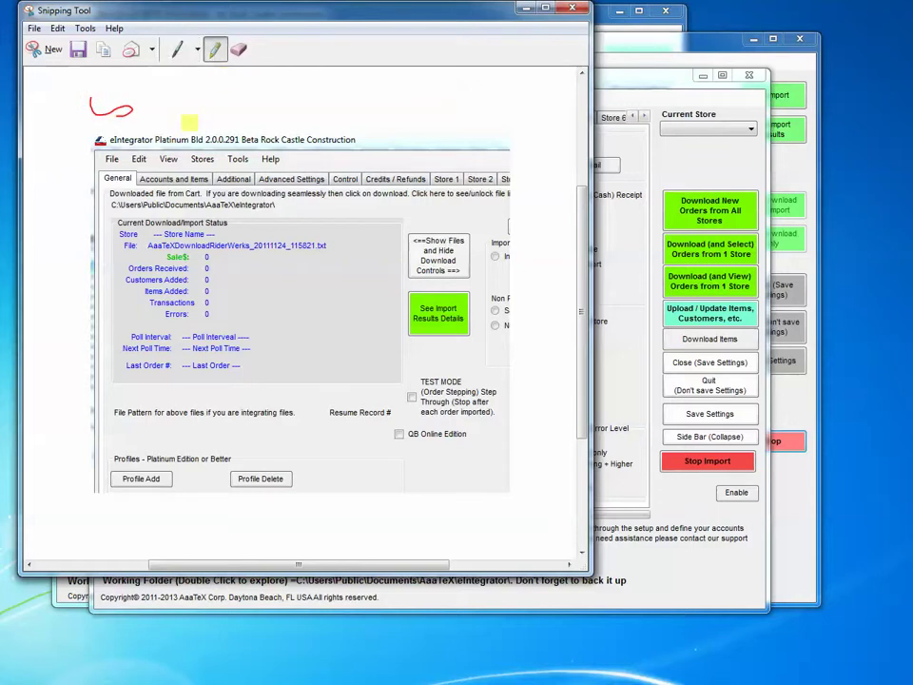
{"action": "left_click_drag", "start_coordinate": [188, 159], "coordinate": [249, 159]}
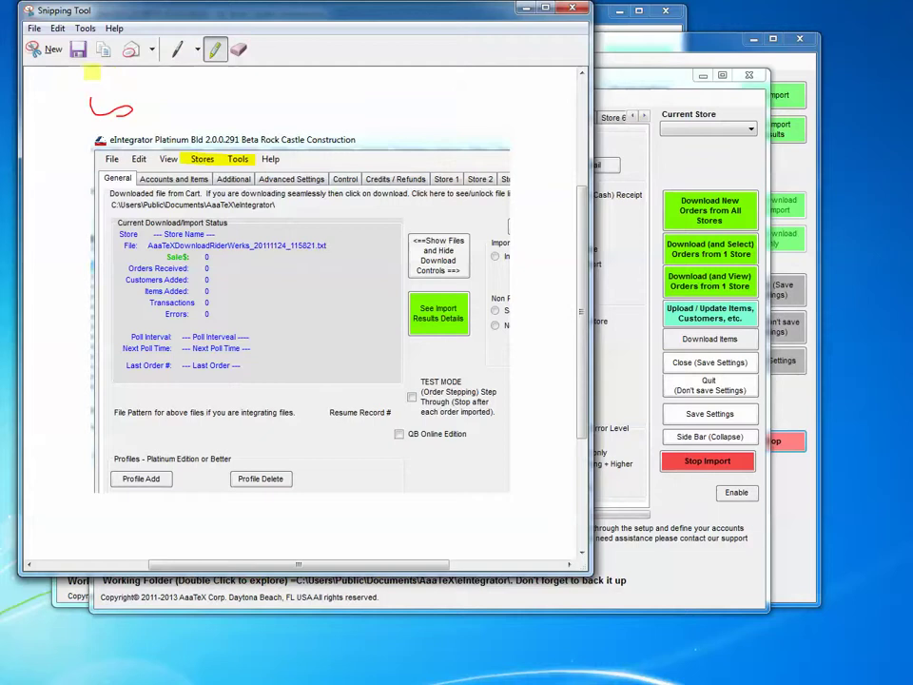
- Cancel saving the annotated snip as a PNG and close the Snipping Tool without saving the changes
{"action": "left_click", "coordinate": [78, 48]}
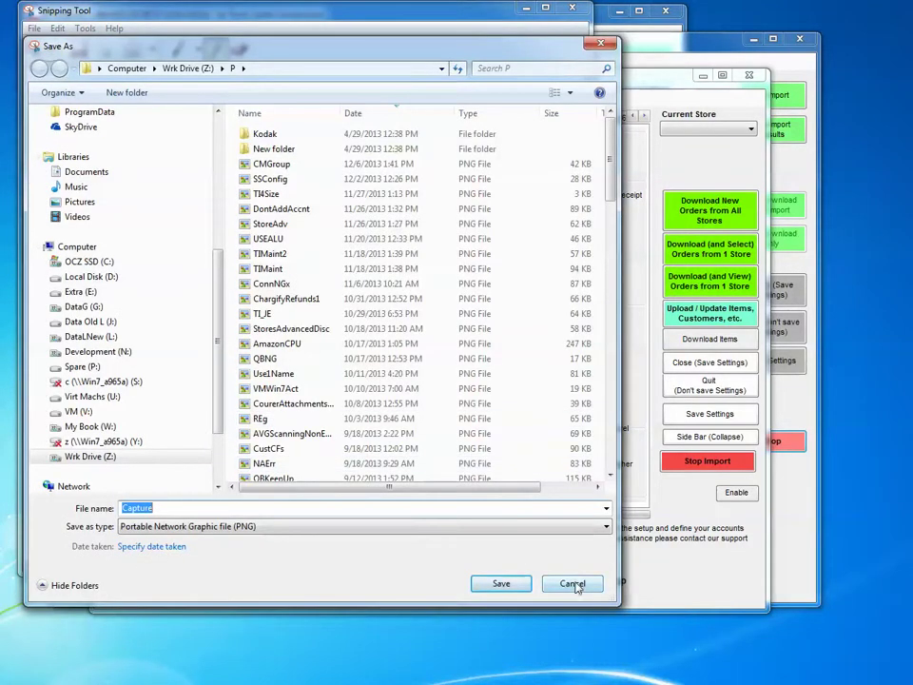
{"action": "left_click", "coordinate": [573, 585]}
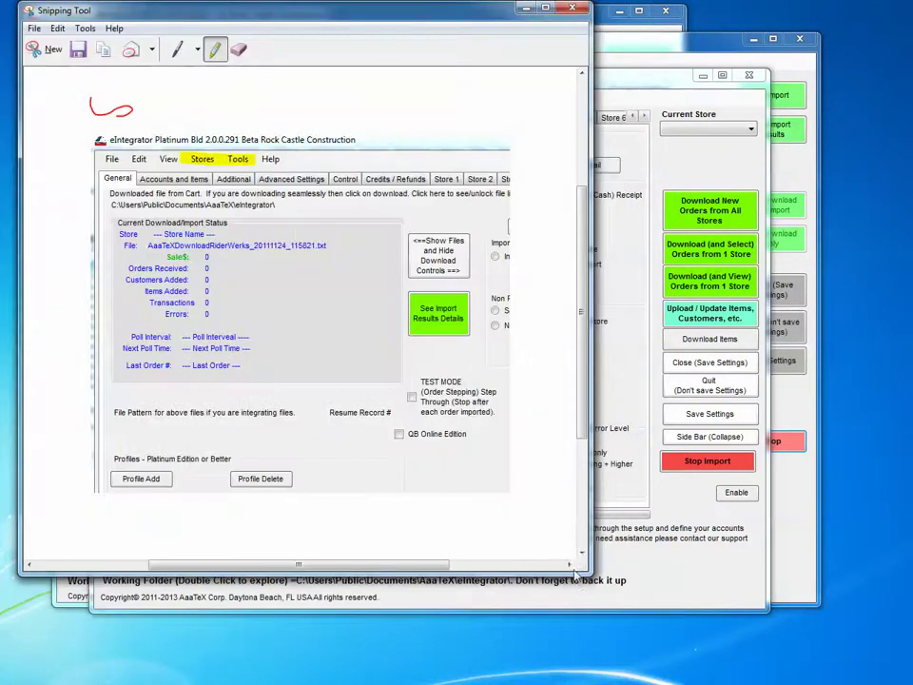
{"action": "left_click", "coordinate": [574, 12]}
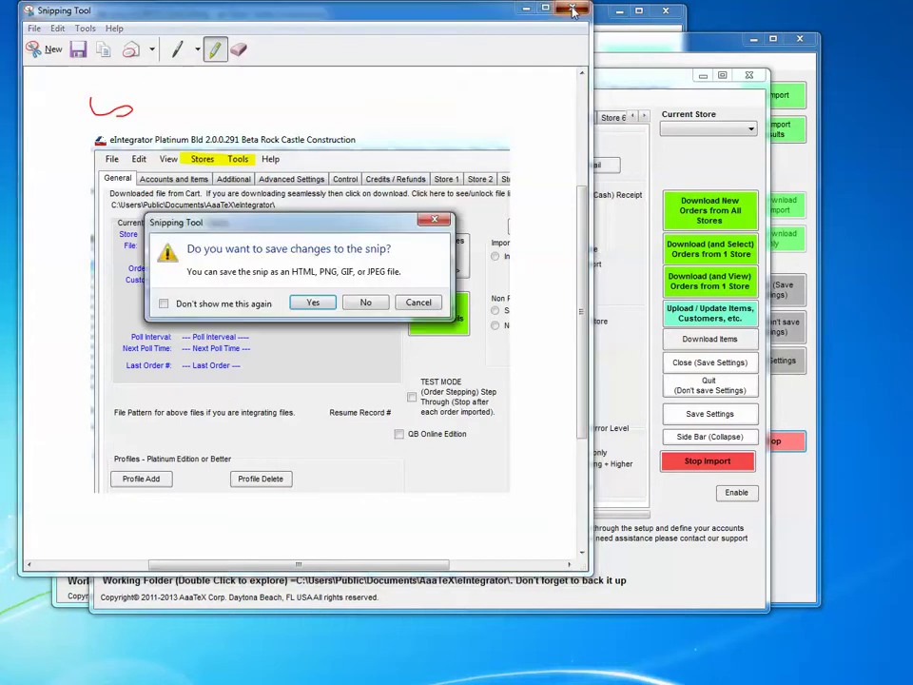
{"action": "left_click", "coordinate": [352, 312]}
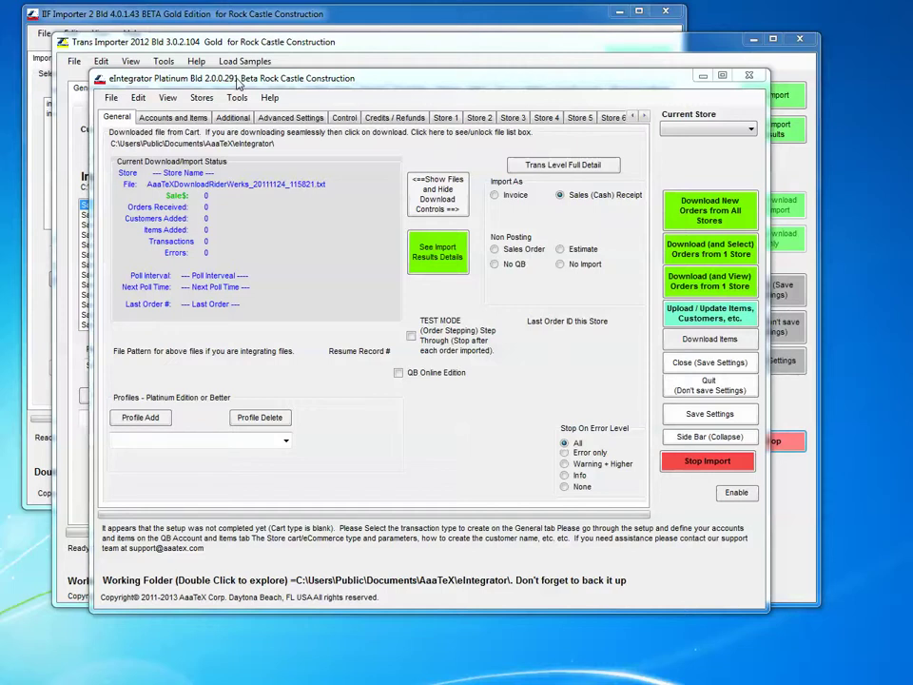
- Show eIntegrator's file list and return to its status display, and bring the Trans Importer and IIF Importer windows forward in turn
{"action": "left_click", "coordinate": [430, 183]}
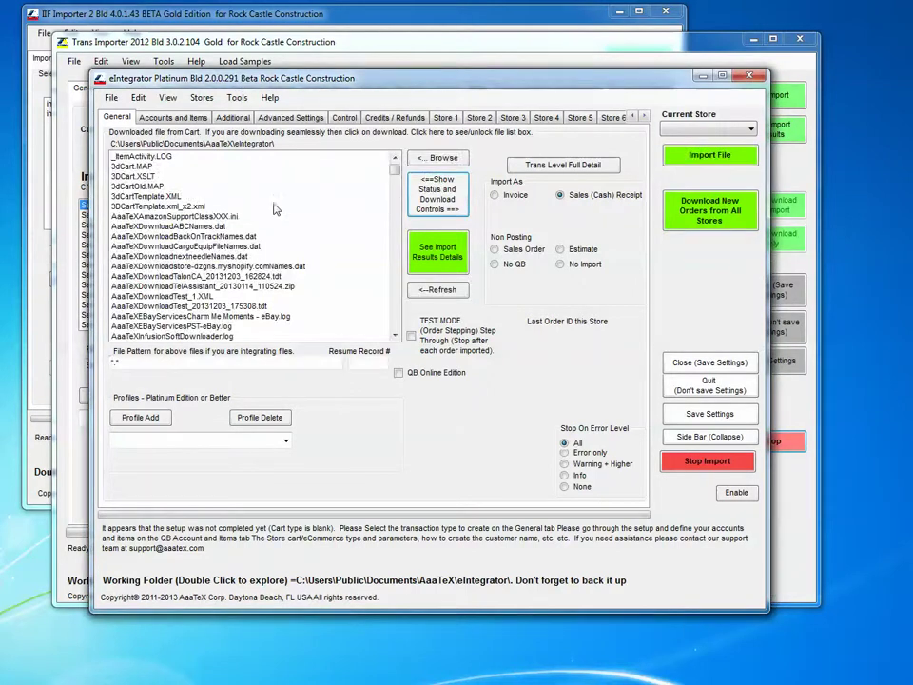
{"action": "left_click", "coordinate": [453, 189]}
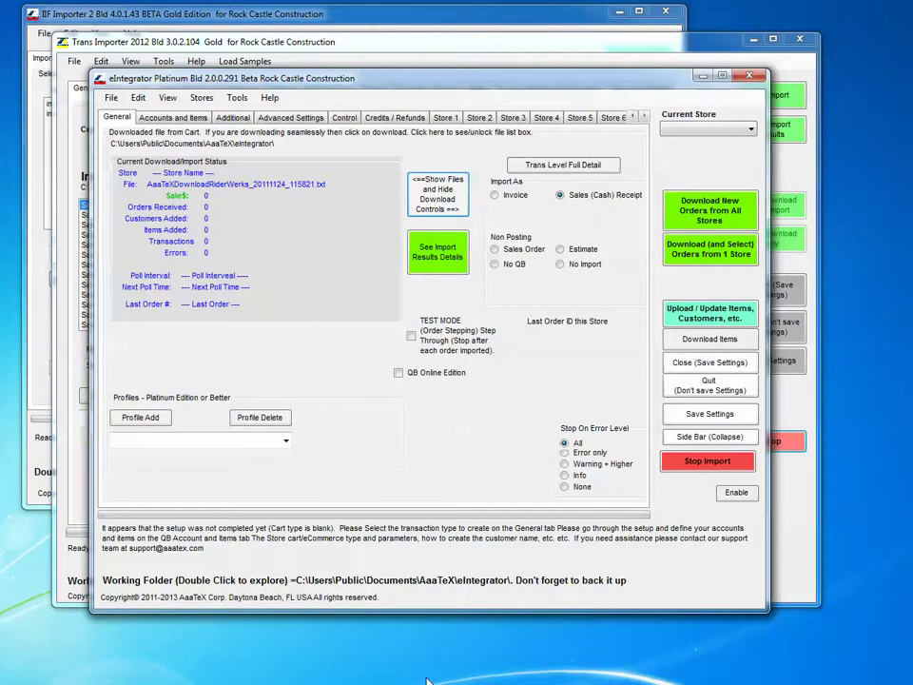
{"action": "left_click", "coordinate": [364, 49]}
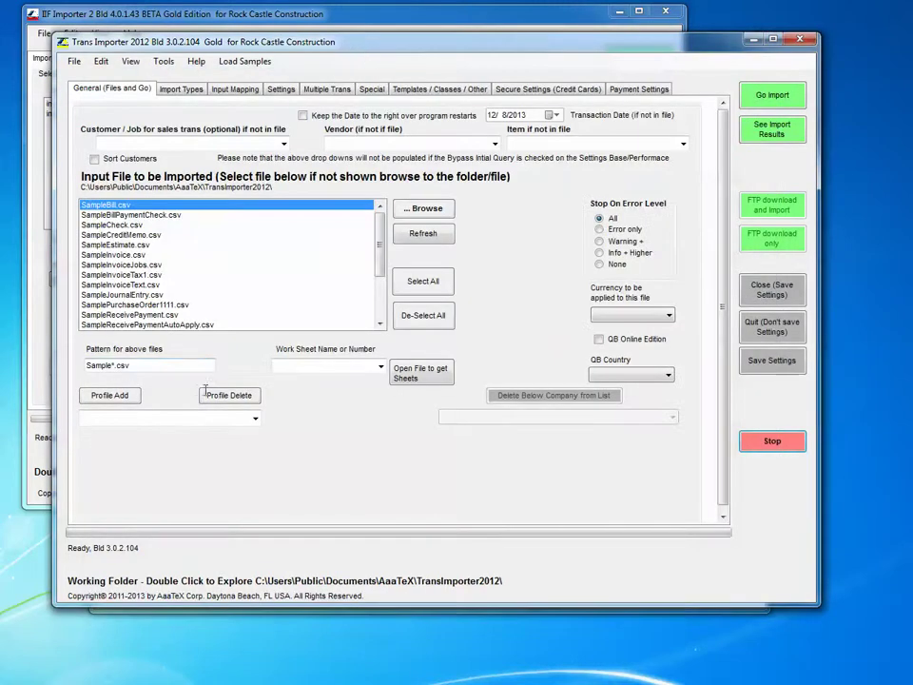
{"action": "left_click", "coordinate": [286, 19]}
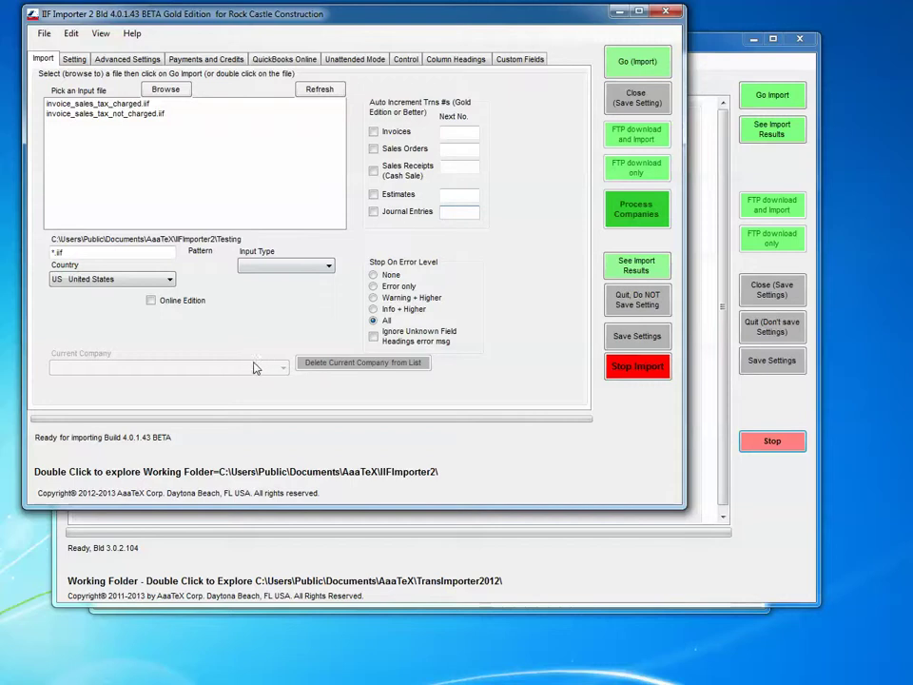
- Open the TransImporter2012 working folder from the Trans Importer window and sort its contents by name
{"action": "left_click", "coordinate": [326, 555]}
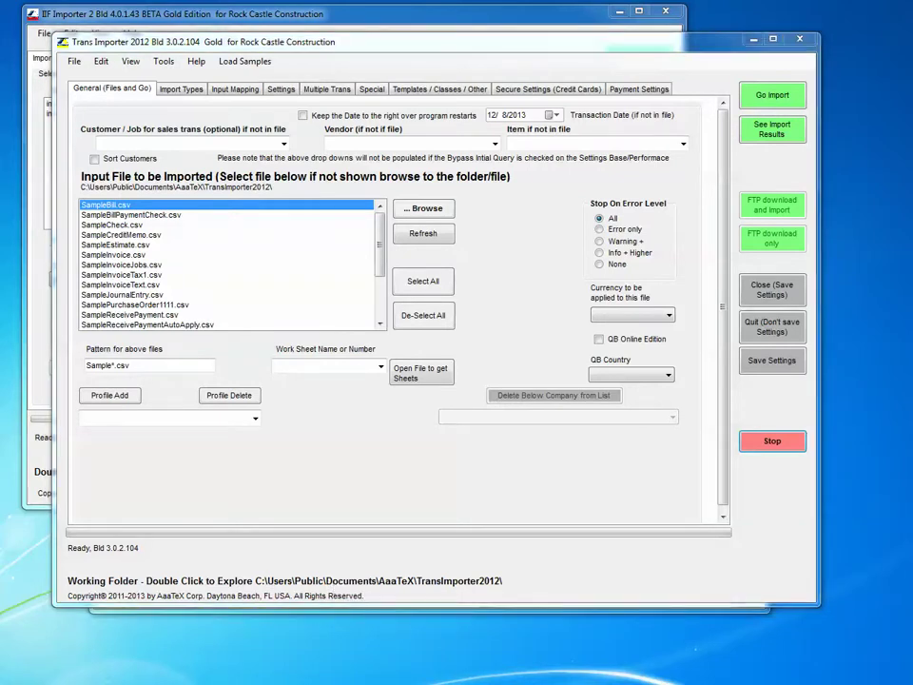
{"action": "double_click", "coordinate": [428, 580]}
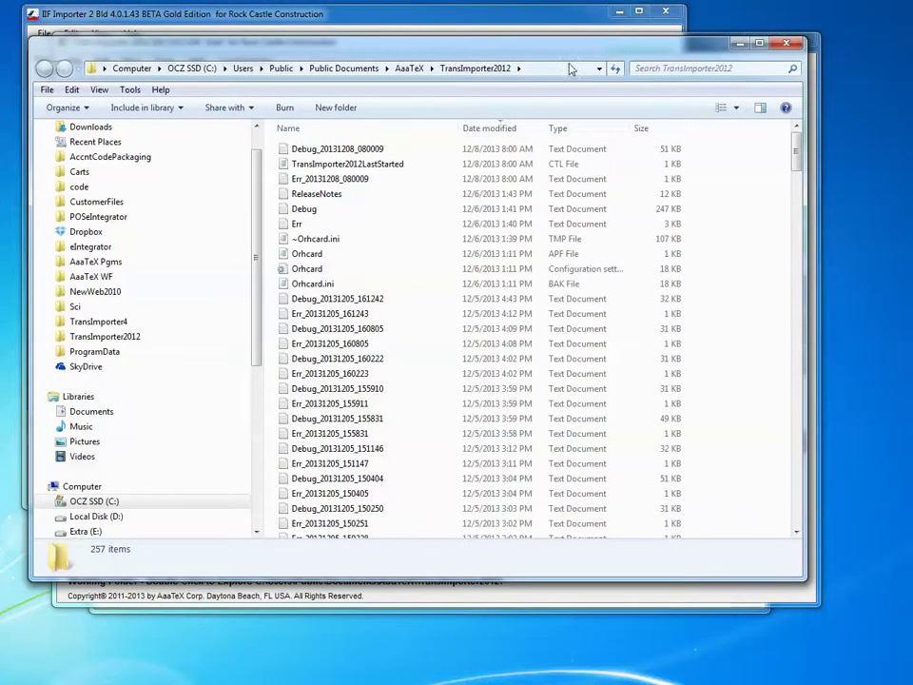
{"action": "left_click", "coordinate": [310, 129]}
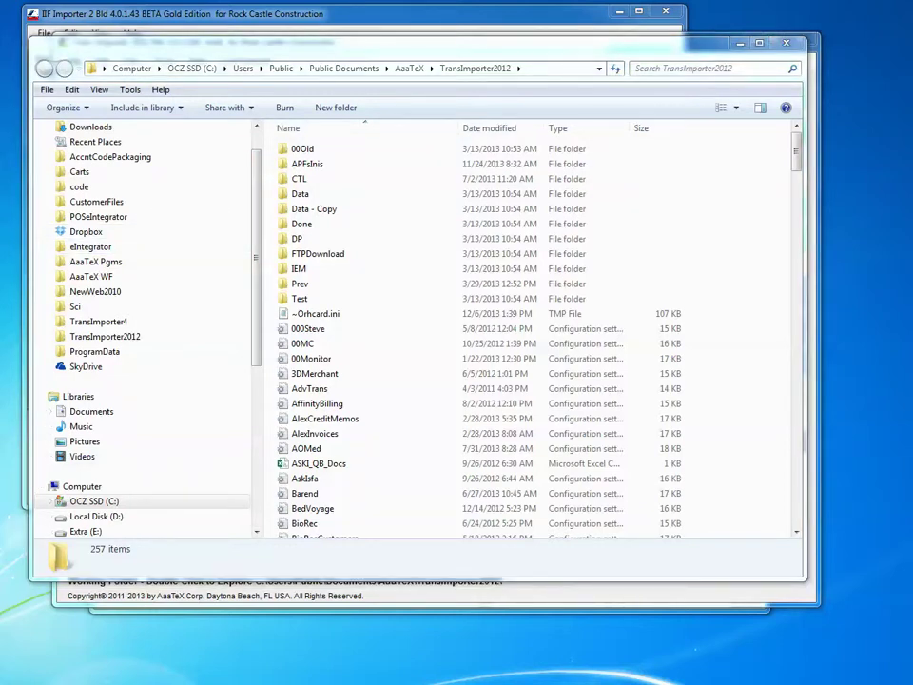
- Browse from a Computer window through the Documents library, Public Documents and AaaTeX, and open the eIntegrator folder
{"action": "left_click_drag", "start_coordinate": [0, 190], "coordinate": [667, 41]}
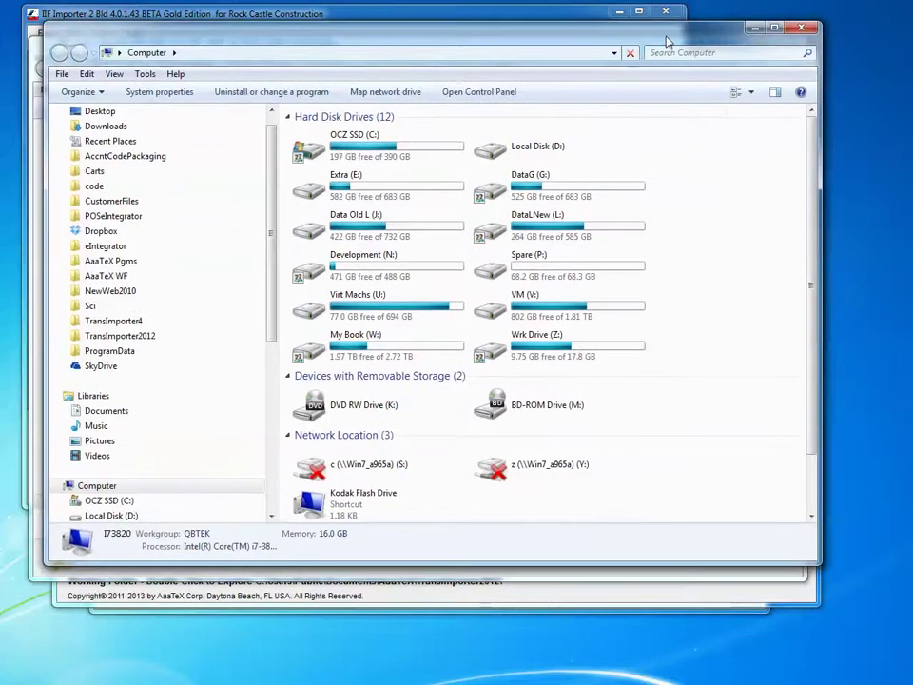
{"action": "left_click", "coordinate": [271, 413]}
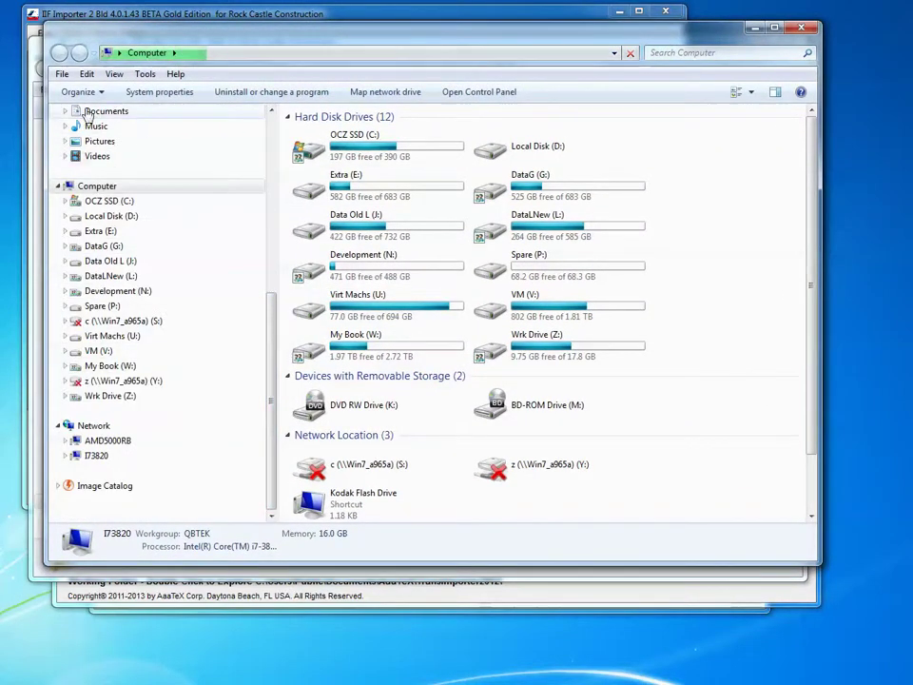
{"action": "left_click", "coordinate": [63, 111]}
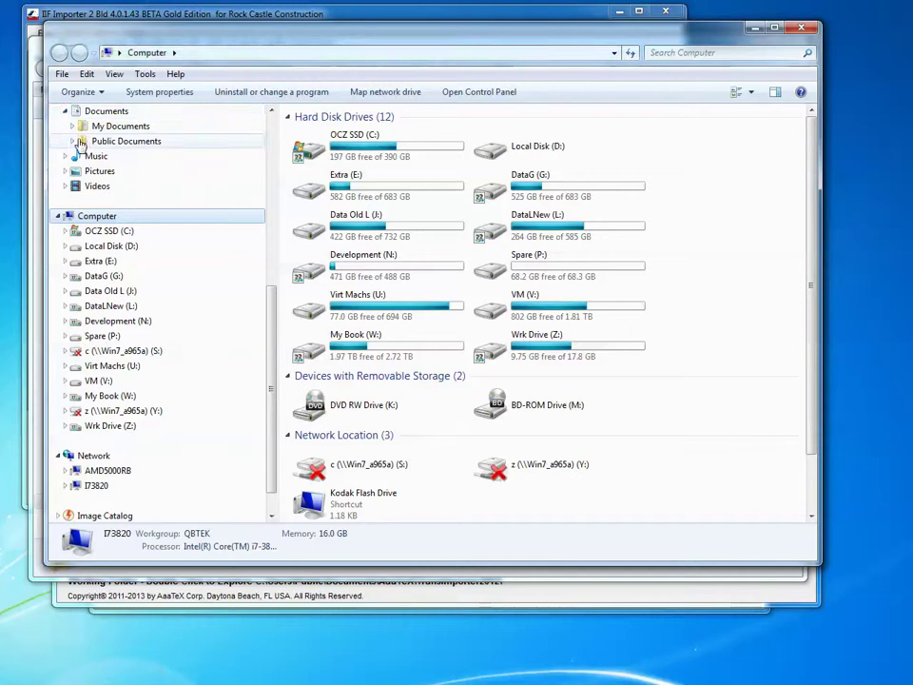
{"action": "left_click", "coordinate": [73, 140]}
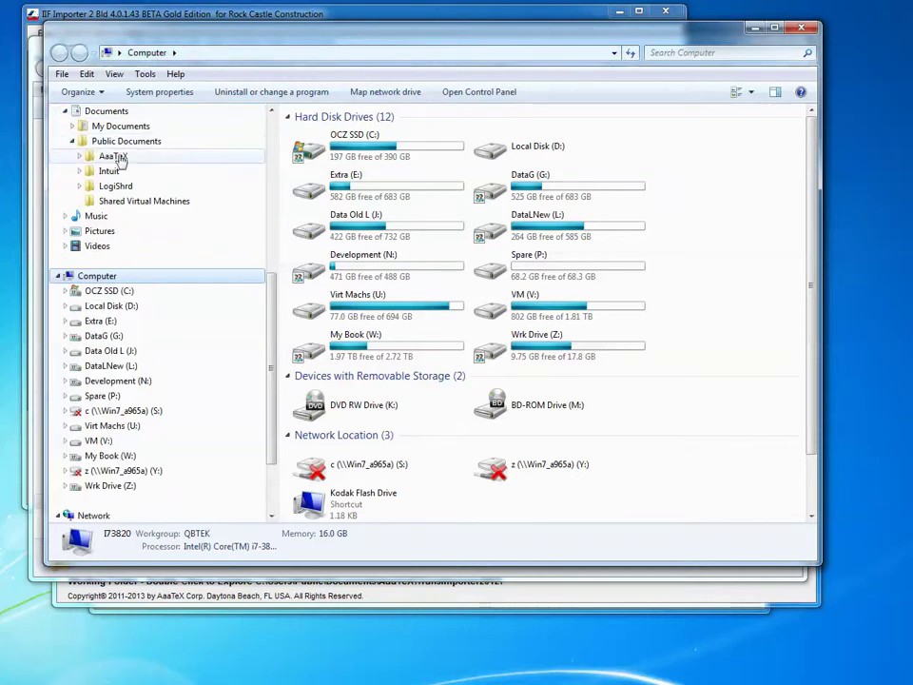
{"action": "left_click", "coordinate": [116, 157]}
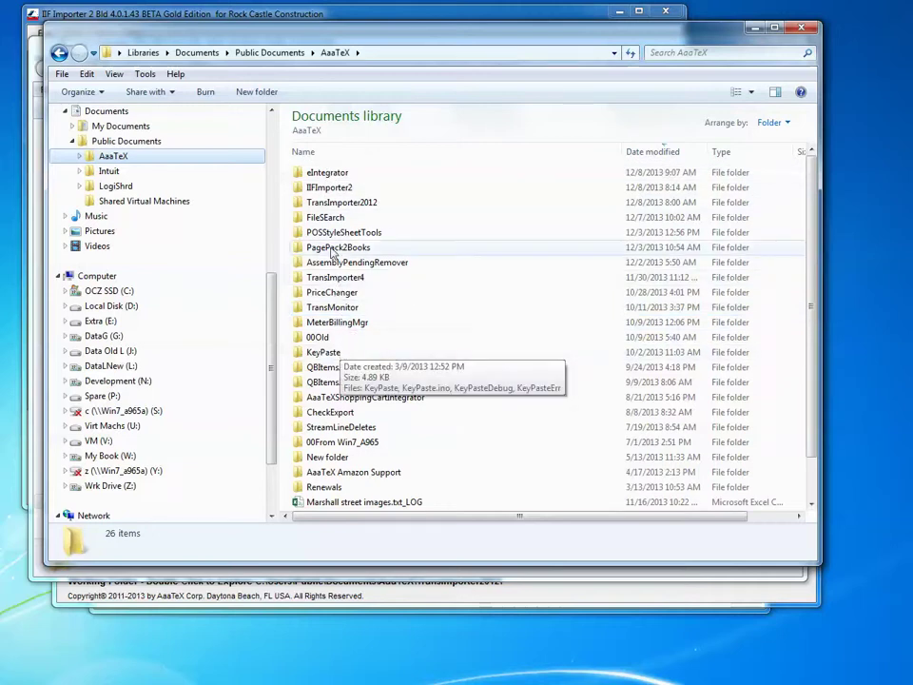
{"action": "double_click", "coordinate": [328, 174]}
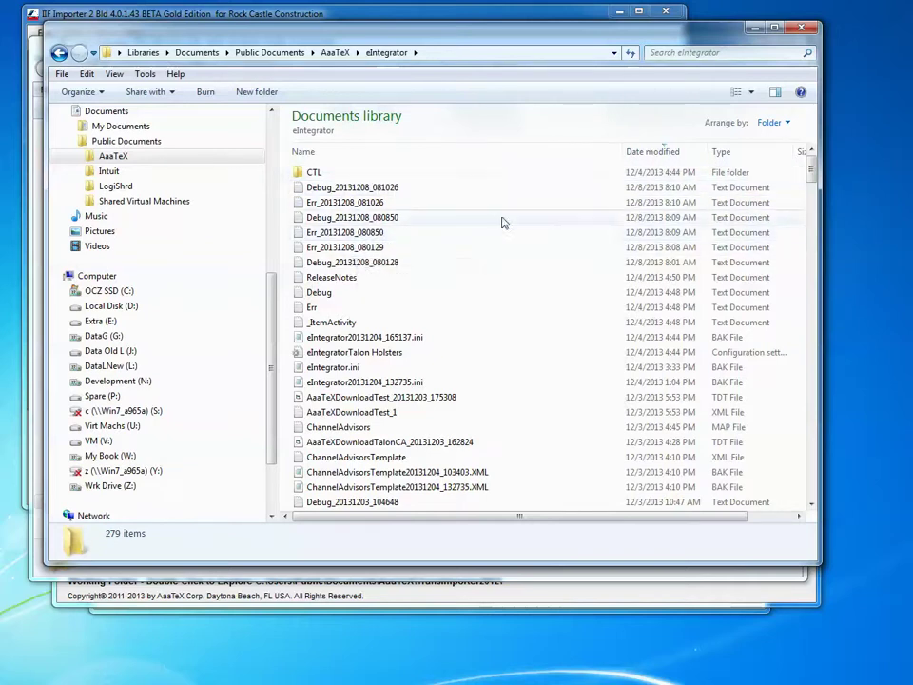
- Display the eIntegrator folder as large icons and return it to the Details view
{"action": "left_click", "coordinate": [748, 92]}
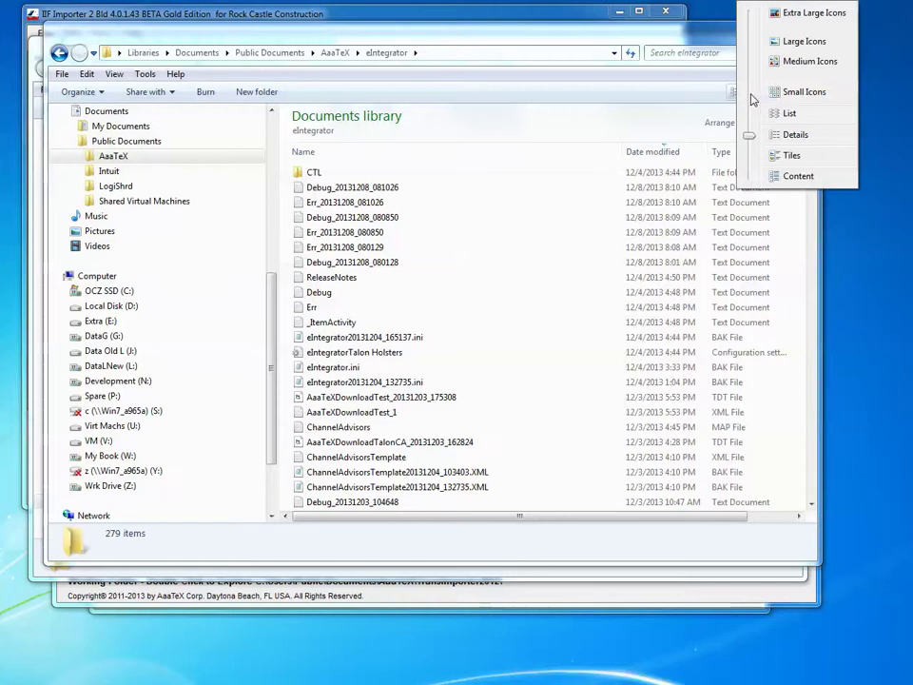
{"action": "left_click", "coordinate": [774, 40]}
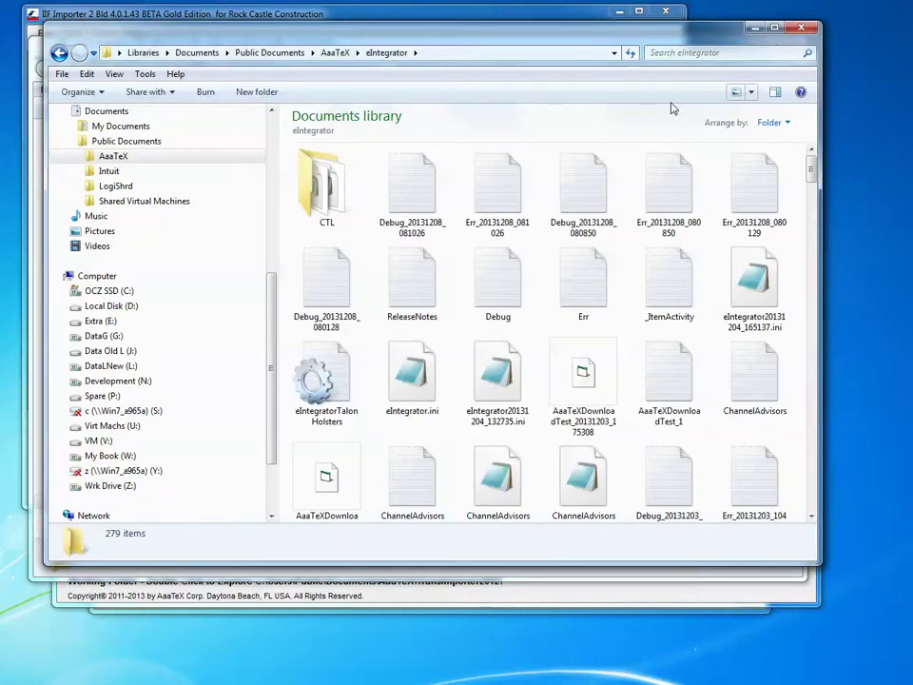
{"action": "left_click", "coordinate": [751, 91]}
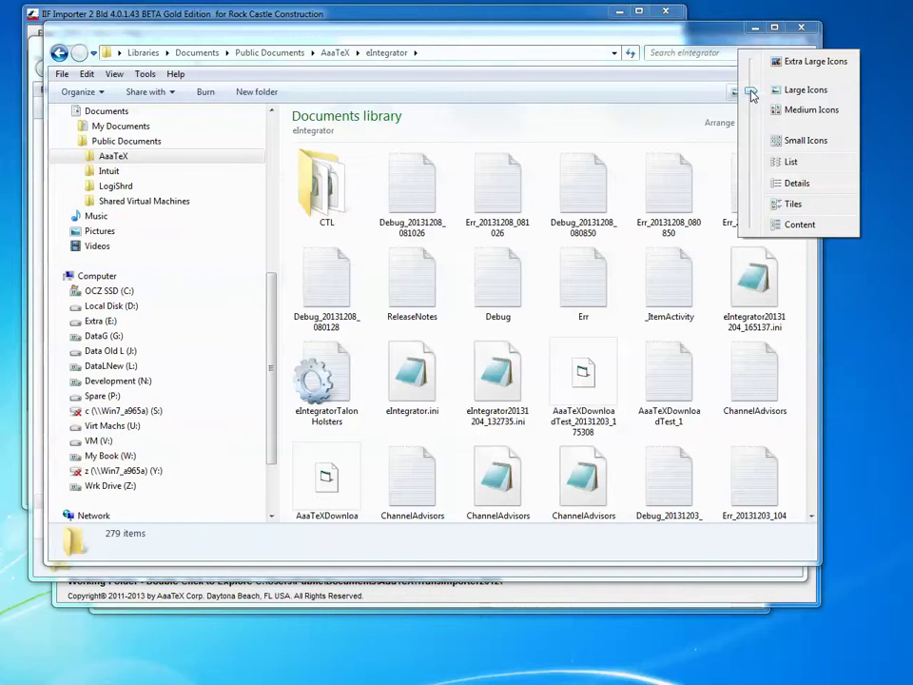
{"action": "left_click", "coordinate": [795, 183]}
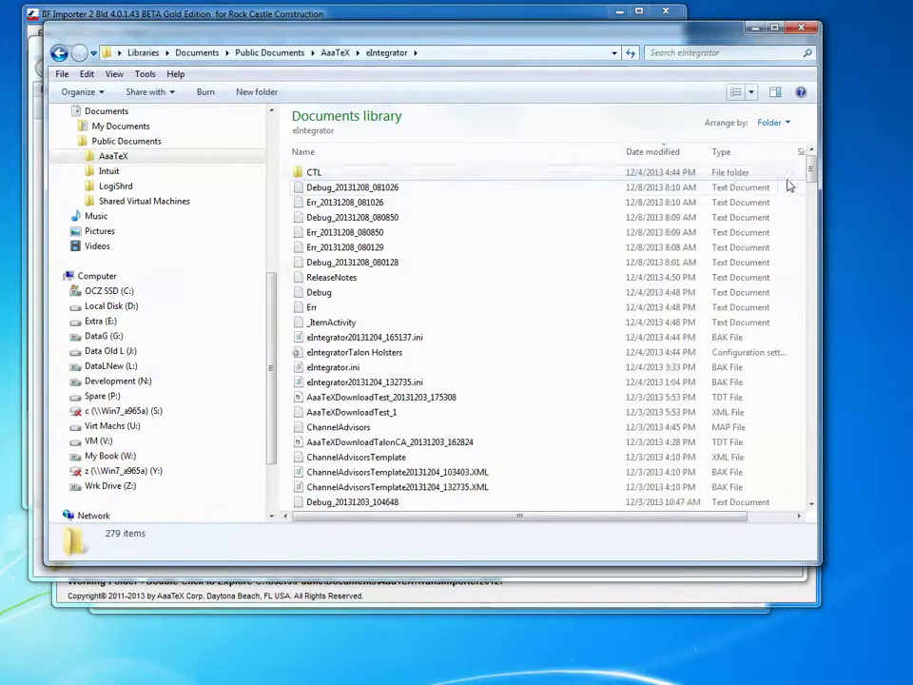
- Sort the eIntegrator folder by date modified, newest first, and select the files from Debug_20131208_081026 through Debug_20131208_080128
{"action": "left_click", "coordinate": [649, 152]}
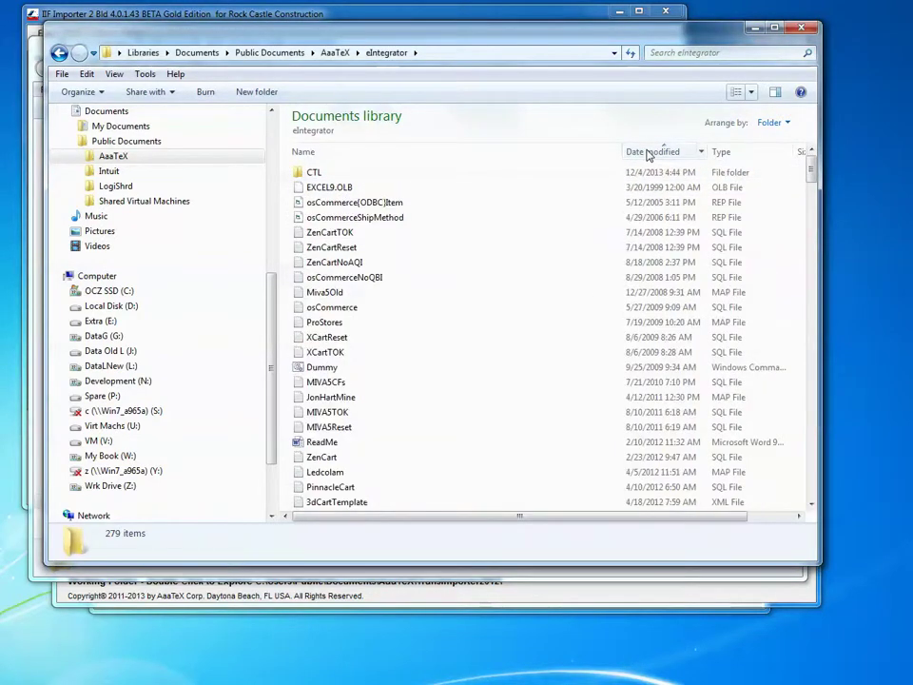
{"action": "left_click", "coordinate": [648, 153]}
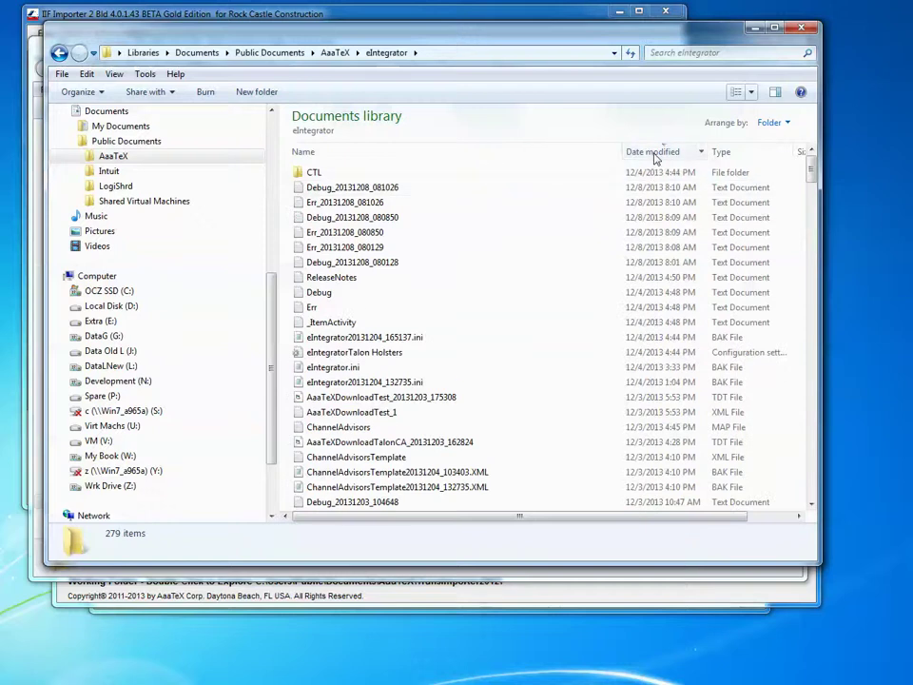
{"action": "left_click", "coordinate": [644, 188]}
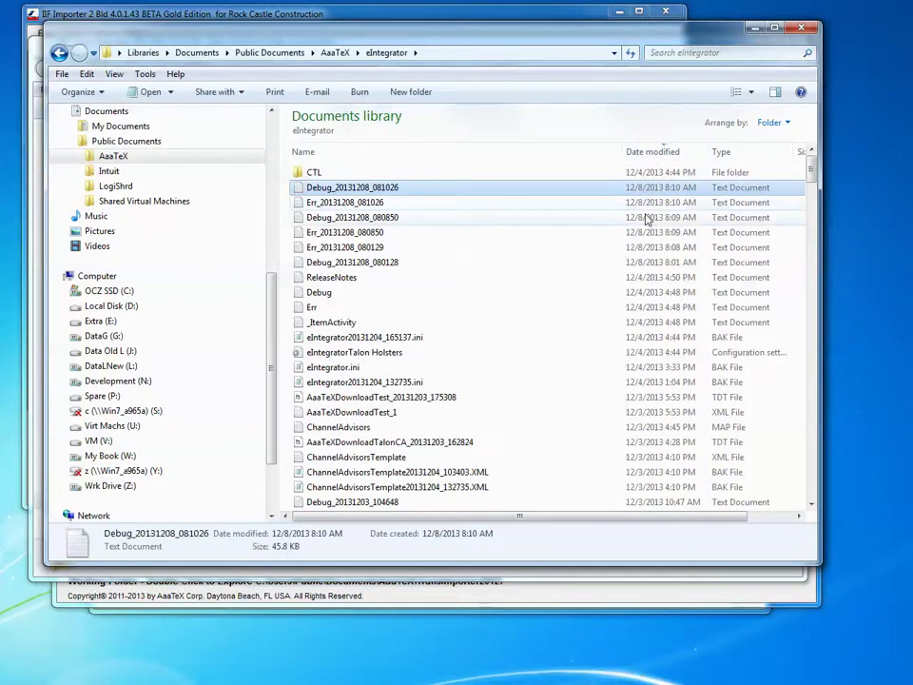
{"action": "left_click", "coordinate": [323, 266], "text": "shift"}
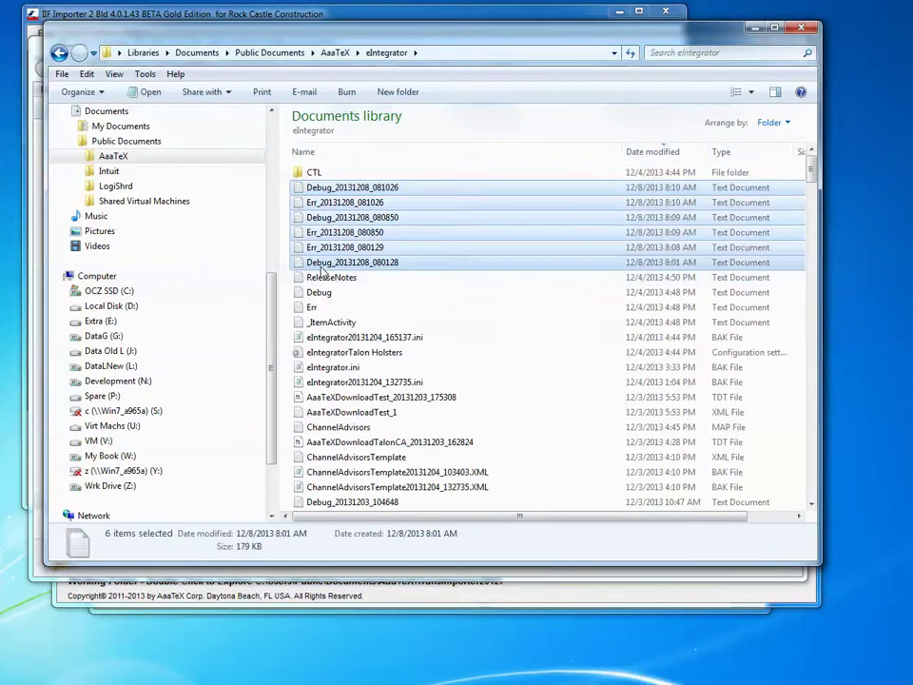
- Sort the eIntegrator folder by name and back by date modified with the newest files first
{"action": "left_click", "coordinate": [448, 152]}
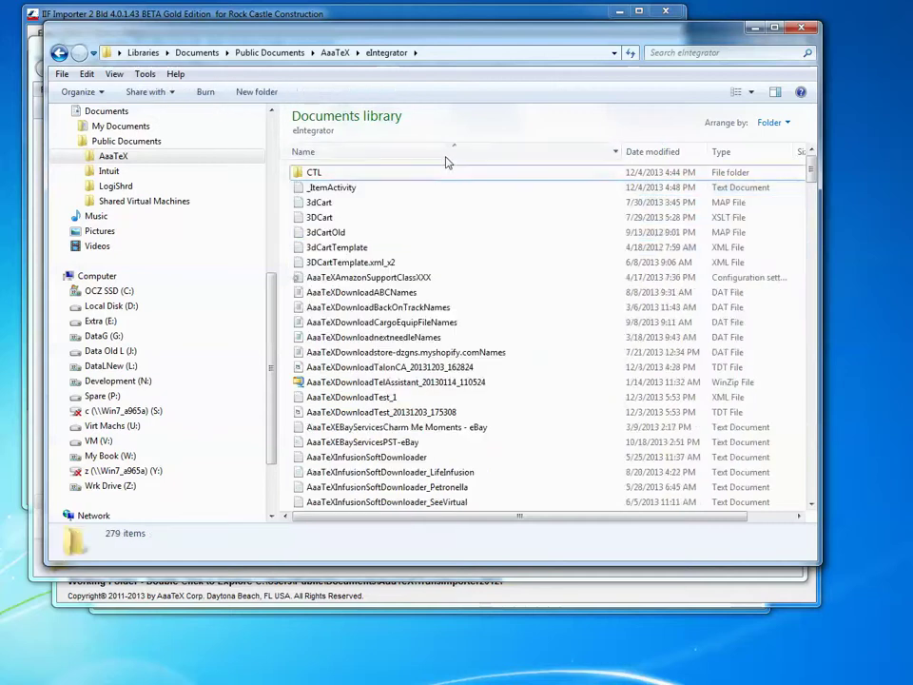
{"action": "left_click", "coordinate": [664, 151]}
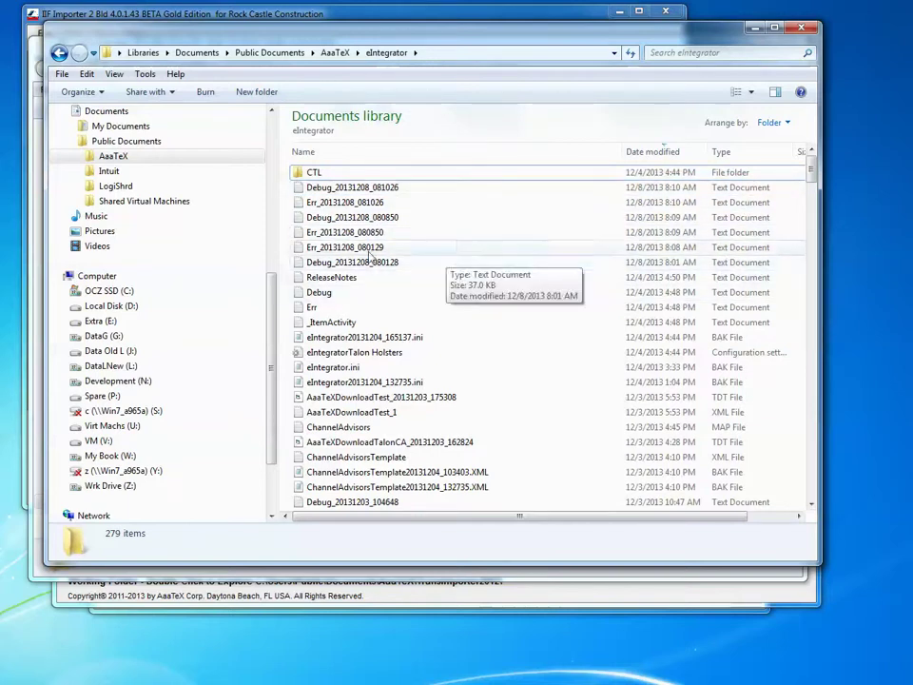
- Set the folder options to show hidden files, folders and drives and to display extensions for known file types, and apply them
{"action": "left_click", "coordinate": [78, 92]}
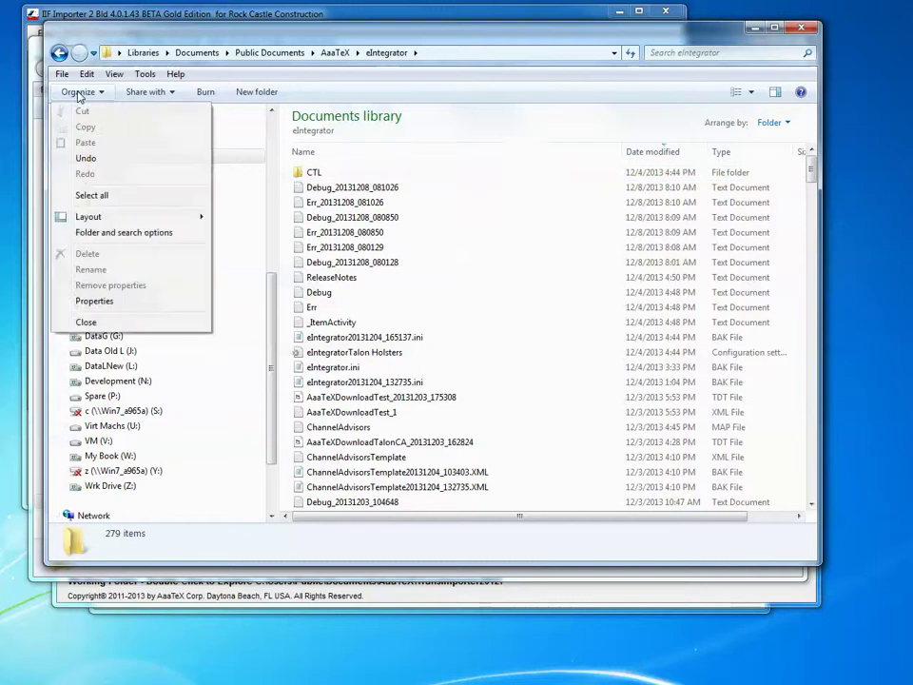
{"action": "left_click", "coordinate": [128, 233]}
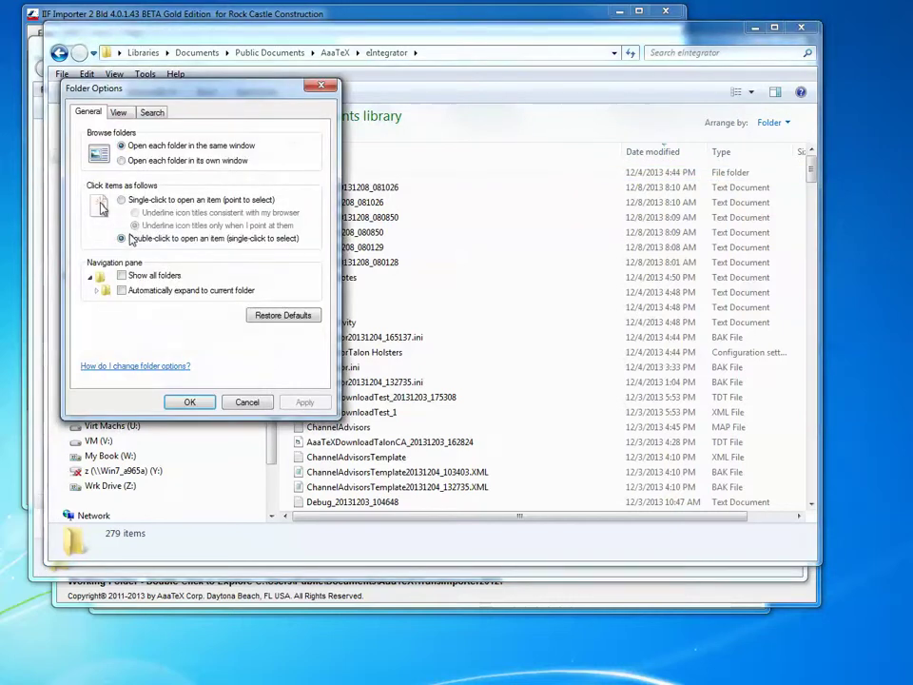
{"action": "left_click_drag", "start_coordinate": [191, 90], "coordinate": [359, 95]}
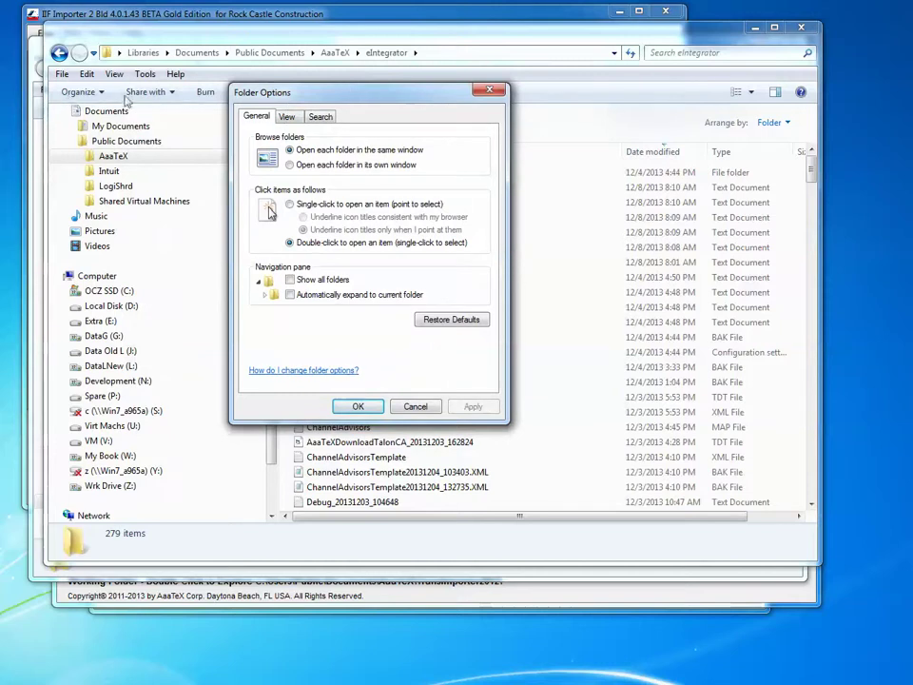
{"action": "left_click", "coordinate": [288, 117]}
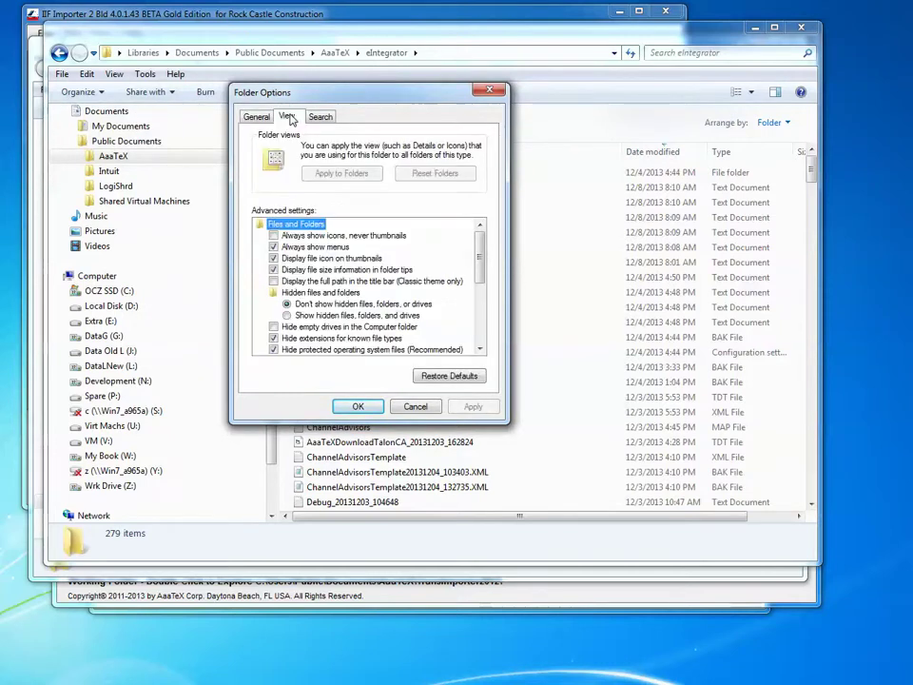
{"action": "left_click", "coordinate": [296, 316]}
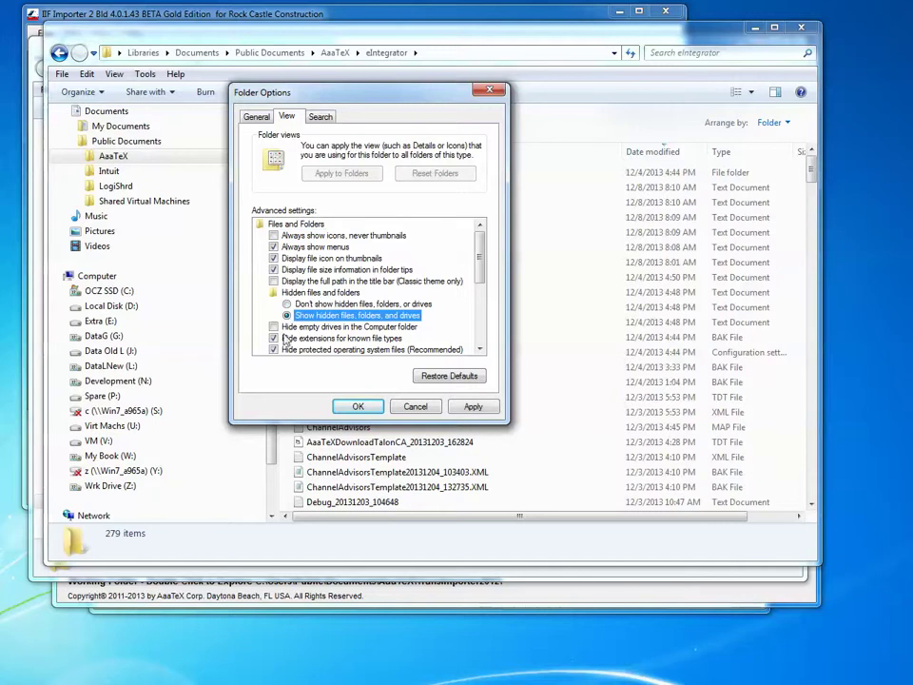
{"action": "left_click", "coordinate": [273, 339]}
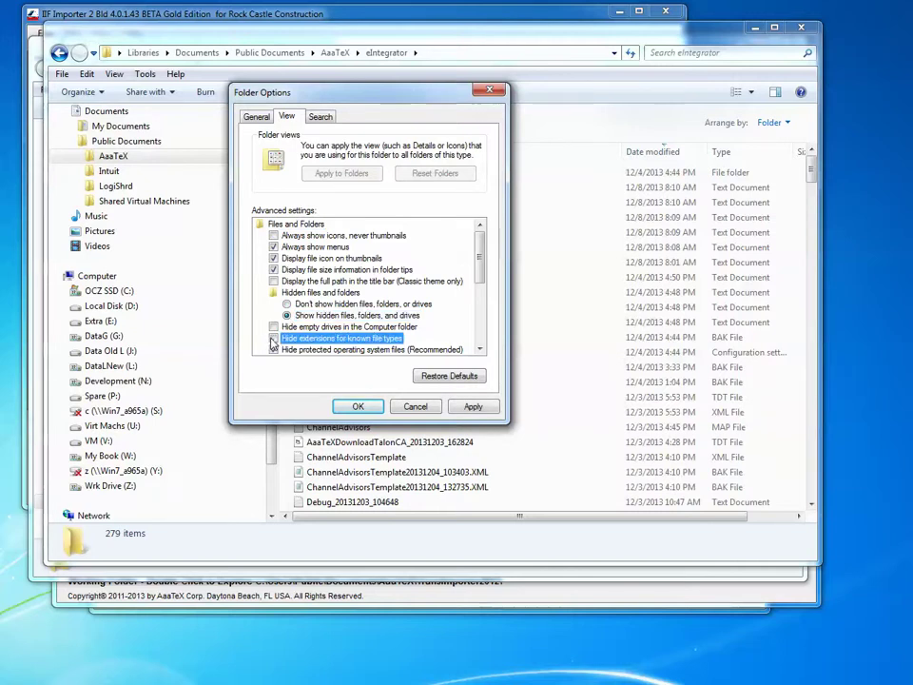
{"action": "left_click", "coordinate": [467, 407]}
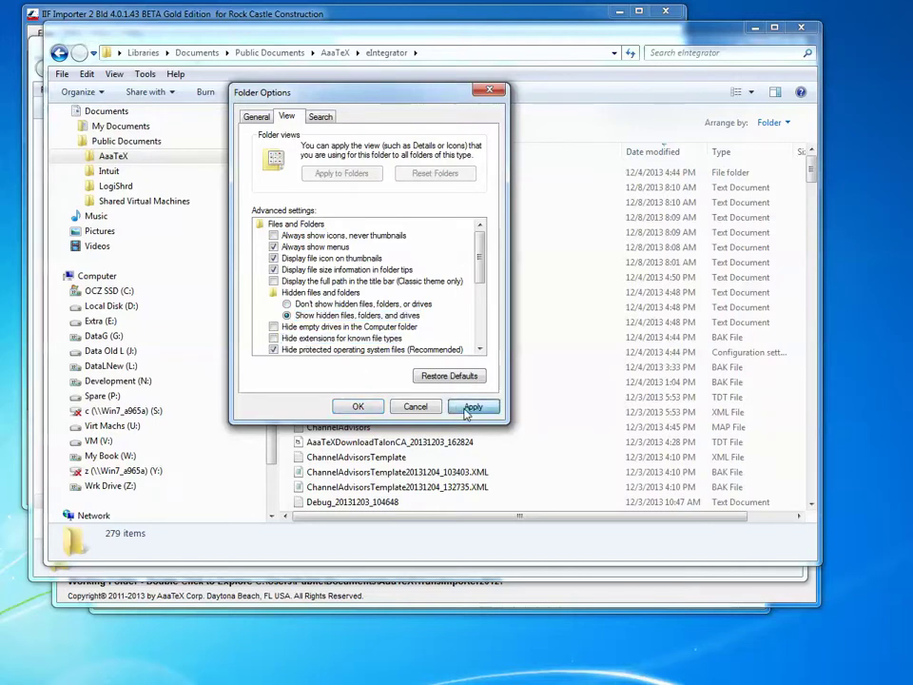
{"action": "left_click", "coordinate": [354, 408]}
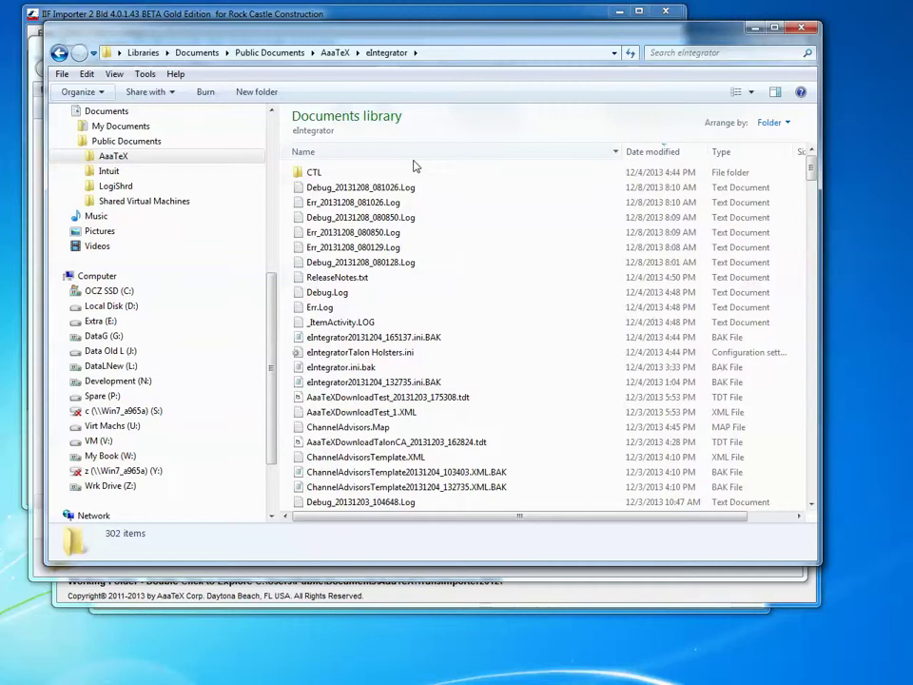
- Re-sort the eIntegrator folder by date modified and individually select Debug_20131208_081026.Log, Err_20131208_081026.Log and Debug_20131208_080850.Log
{"action": "left_click", "coordinate": [651, 152]}
{"action": "left_click", "coordinate": [651, 152]}
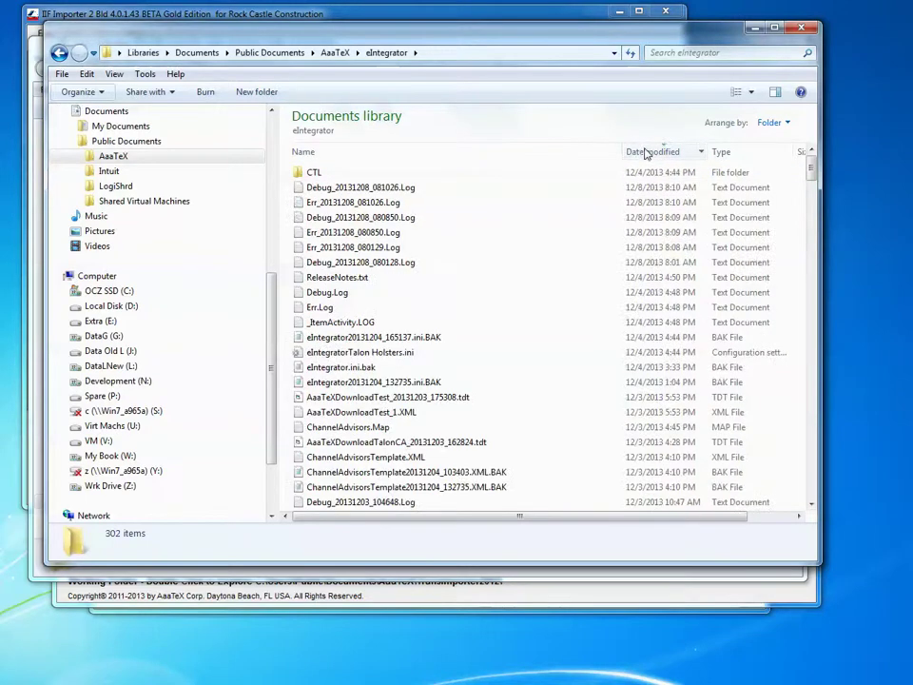
{"action": "left_click", "coordinate": [347, 190]}
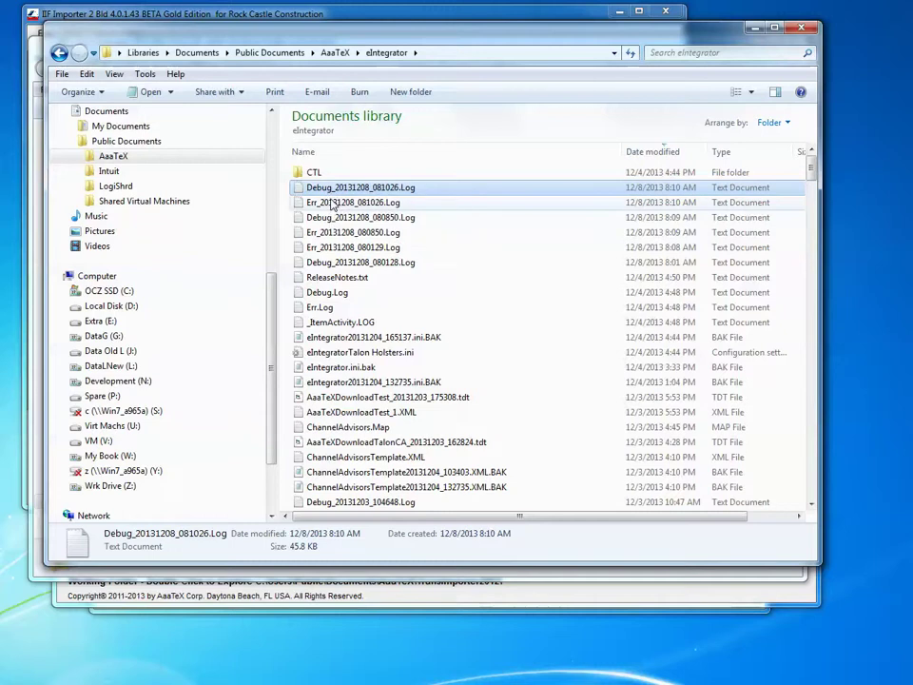
{"action": "left_click", "coordinate": [331, 203], "text": "ctrl"}
{"action": "left_click", "coordinate": [331, 218], "text": "ctrl"}
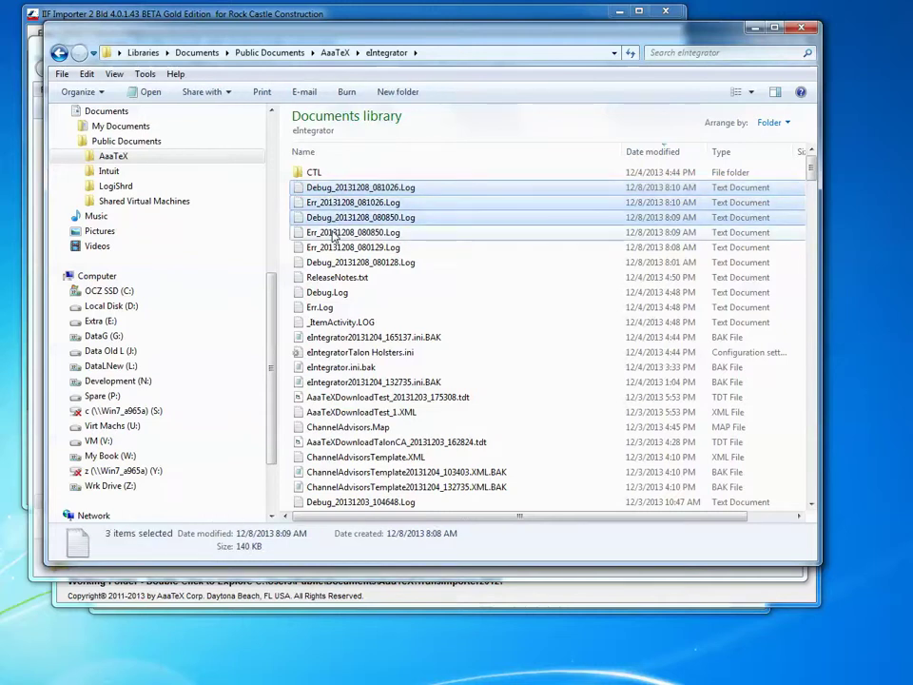
{"action": "left_click", "coordinate": [457, 307]}
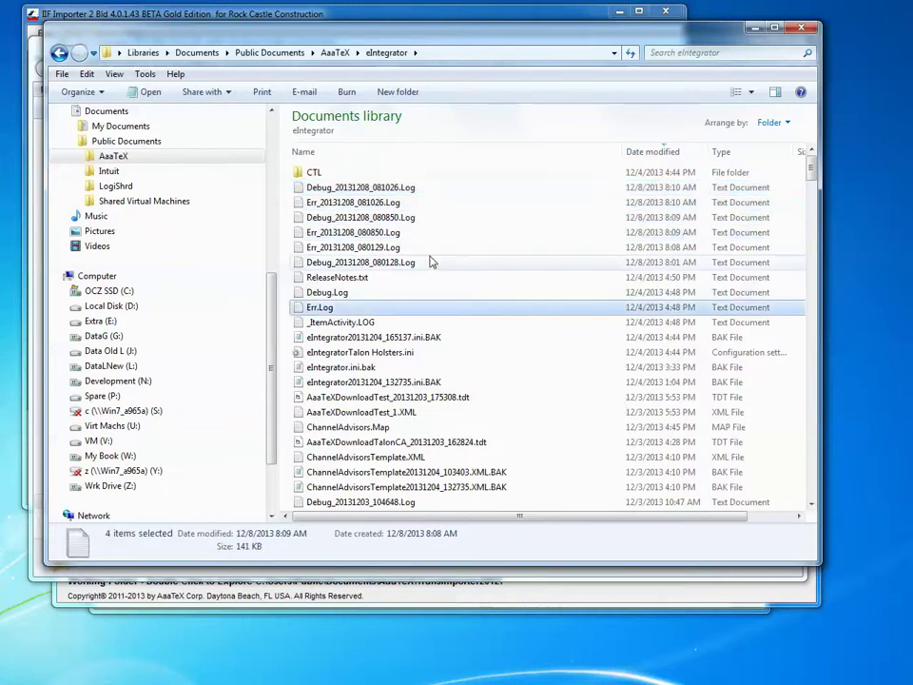
- Select the files from Debug_20131208_081026.Log through Debug_20131208_080128.Log and try to send them to a compressed (zipped) folder
{"action": "left_click", "coordinate": [337, 188]}
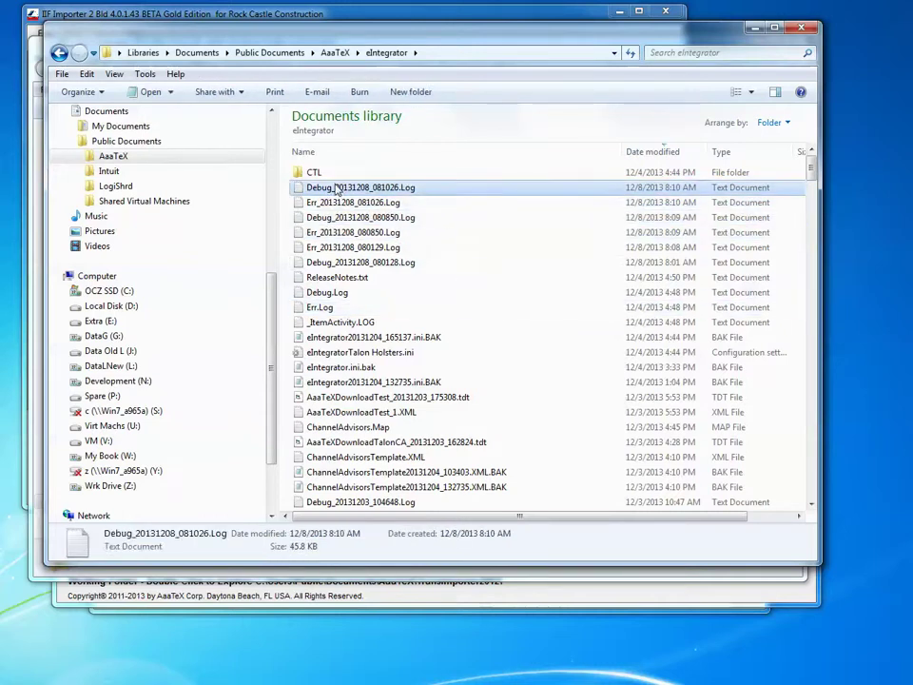
{"action": "left_click", "coordinate": [312, 262], "text": "shift"}
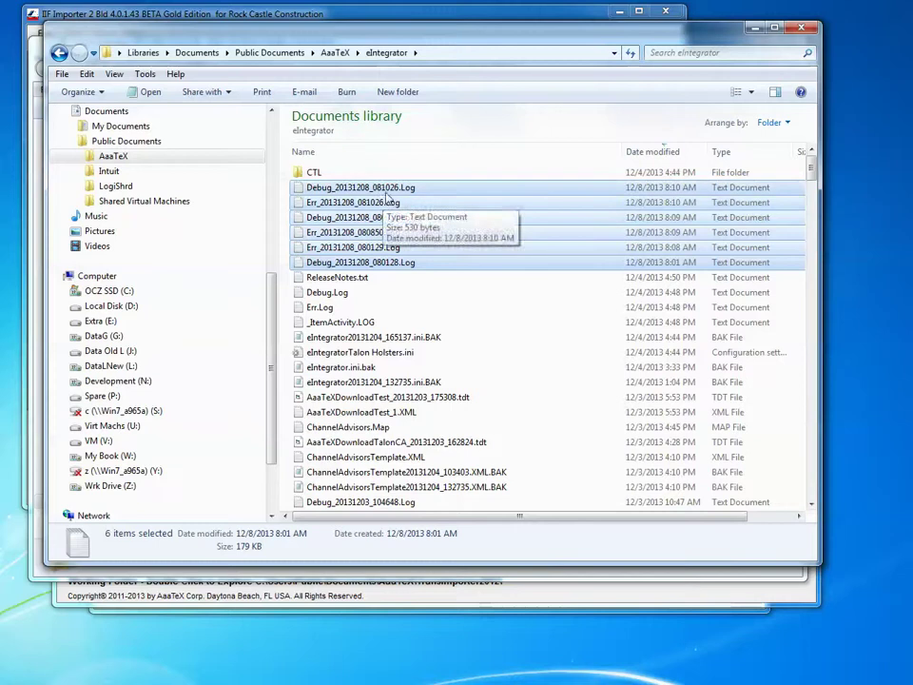
{"action": "right_click", "coordinate": [389, 187]}
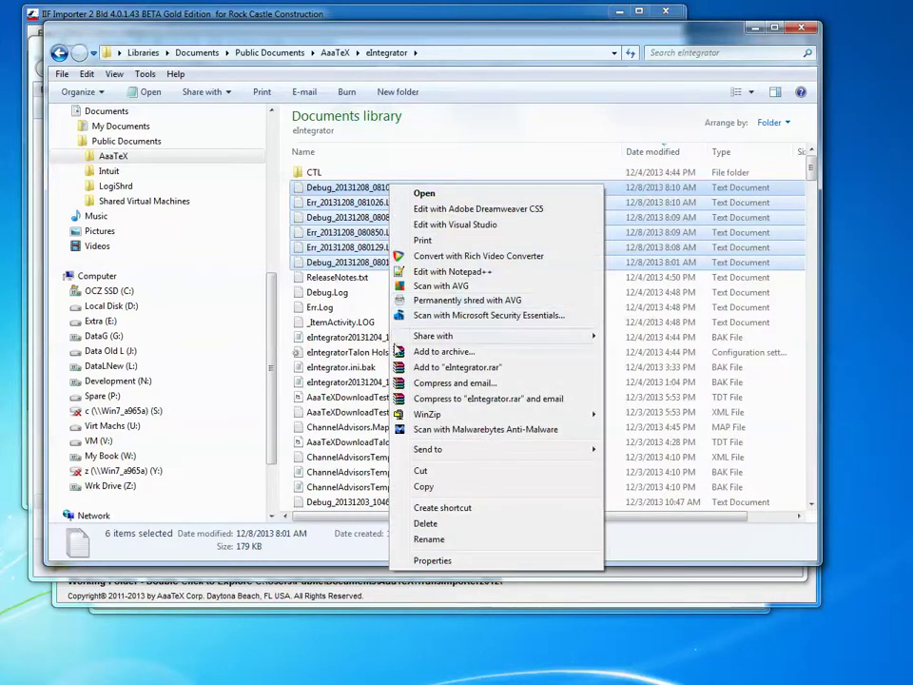
{"action": "mouse_move", "coordinate": [554, 454]}
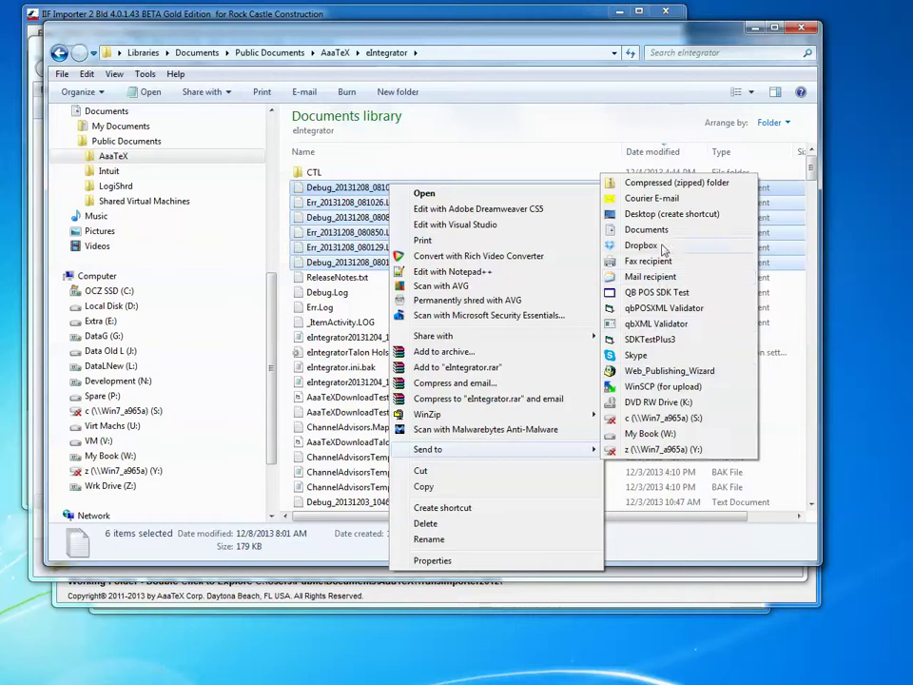
{"action": "left_click", "coordinate": [663, 185]}
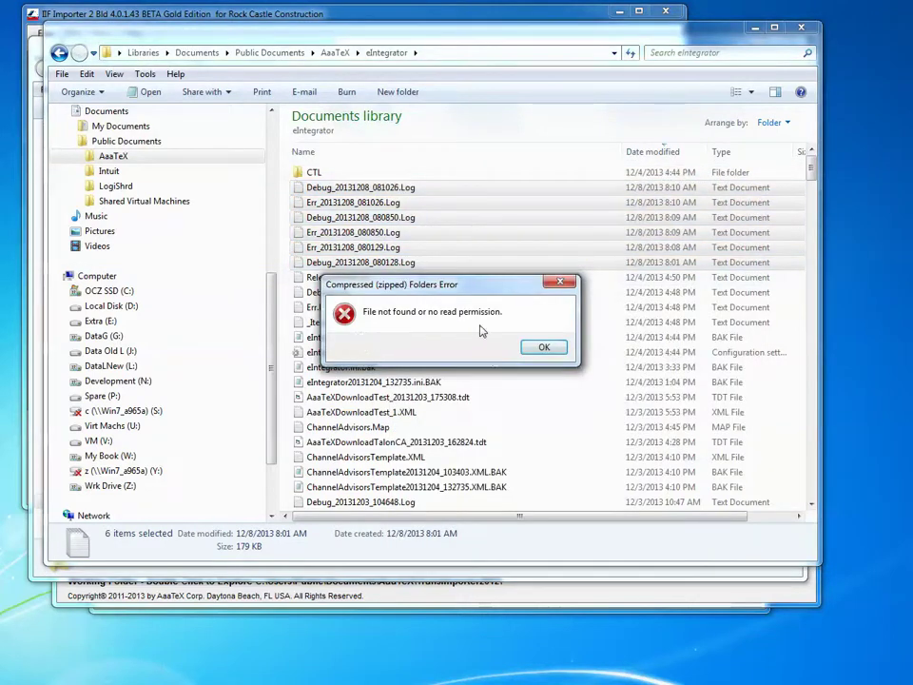
{"action": "left_click", "coordinate": [542, 349]}
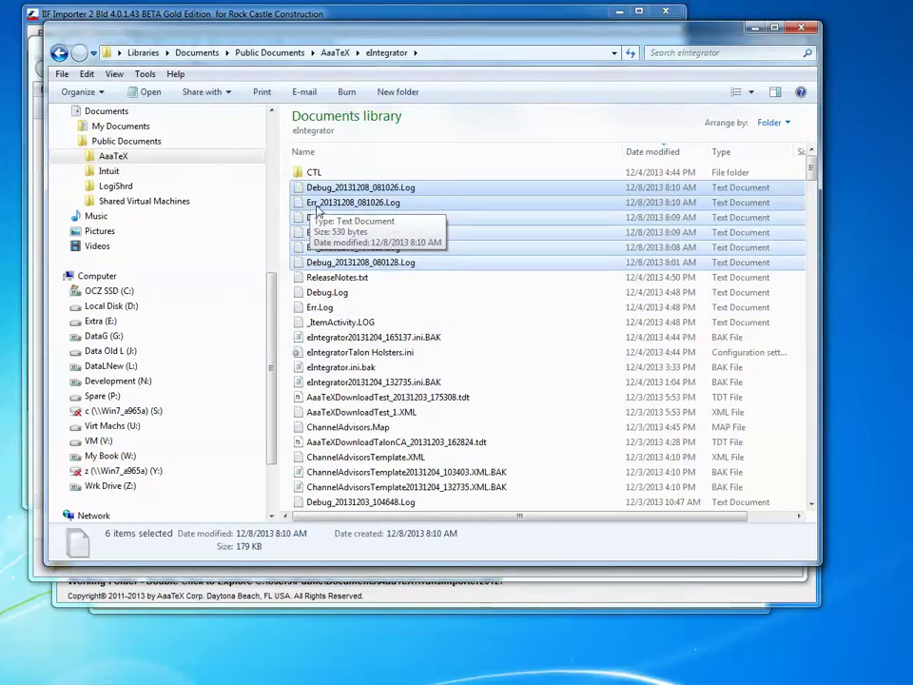
- Exclude Err_20131208_081026.Log from the selection and send the remaining selected log files to a compressed (zipped) folder
{"action": "left_click", "coordinate": [317, 208], "text": "ctrl"}
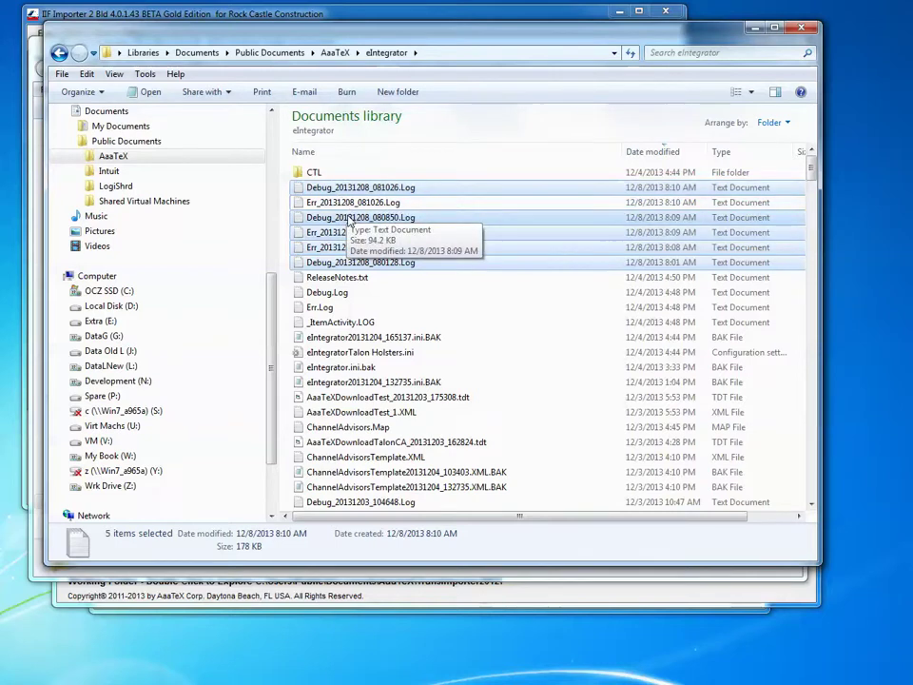
{"action": "right_click", "coordinate": [349, 220]}
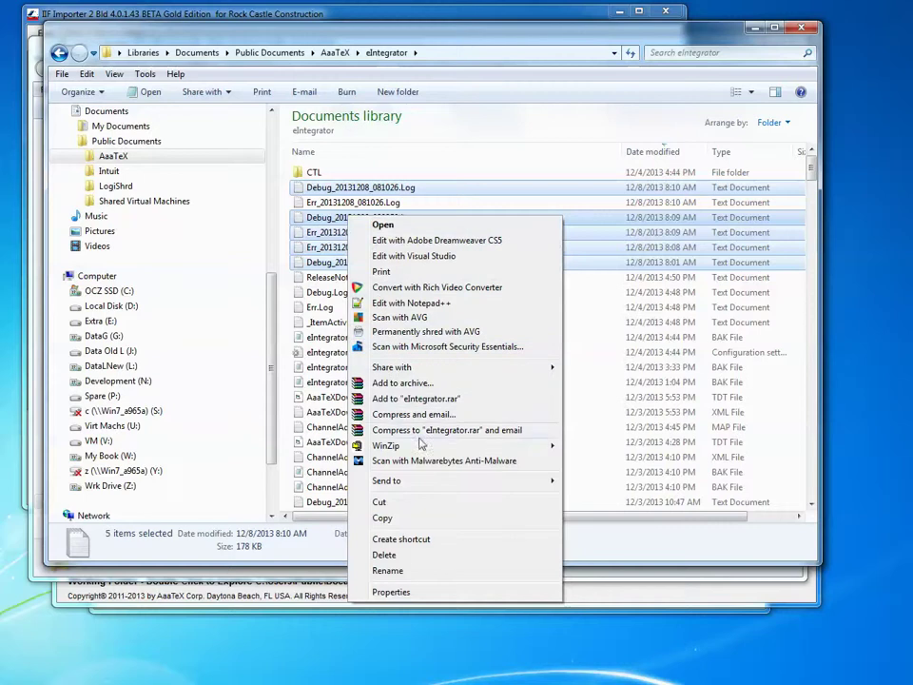
{"action": "mouse_move", "coordinate": [428, 481]}
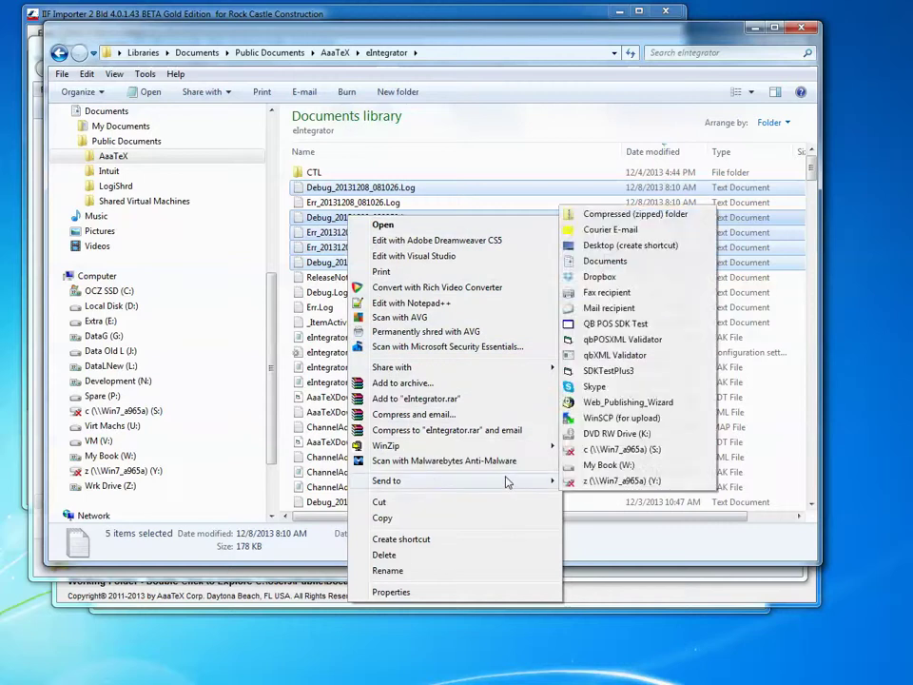
{"action": "left_click", "coordinate": [614, 219]}
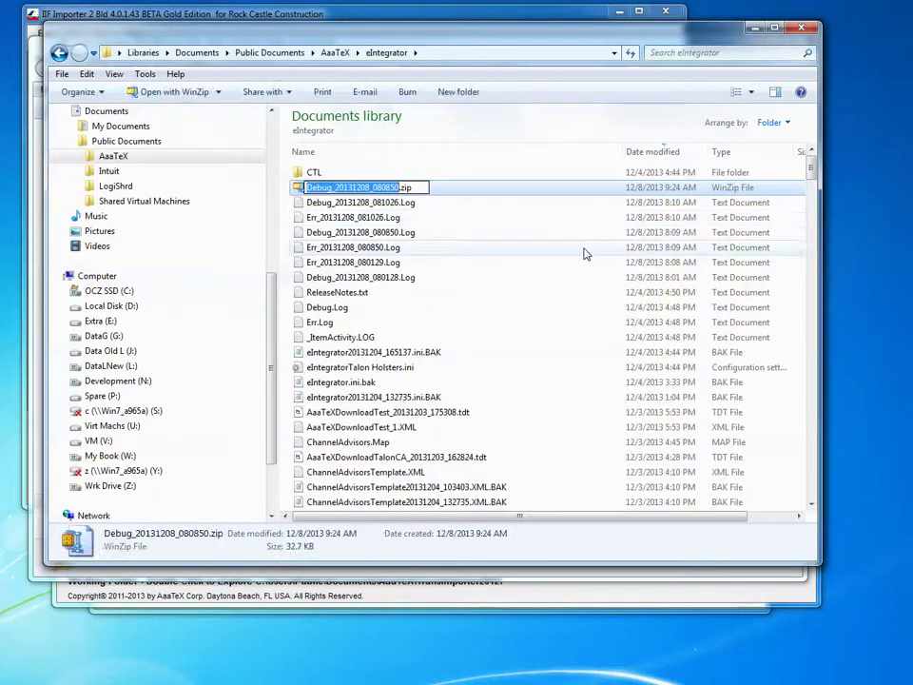
- Name the new zip file TOAaaTeX4.zip
{"action": "type", "text": "TOAa"}
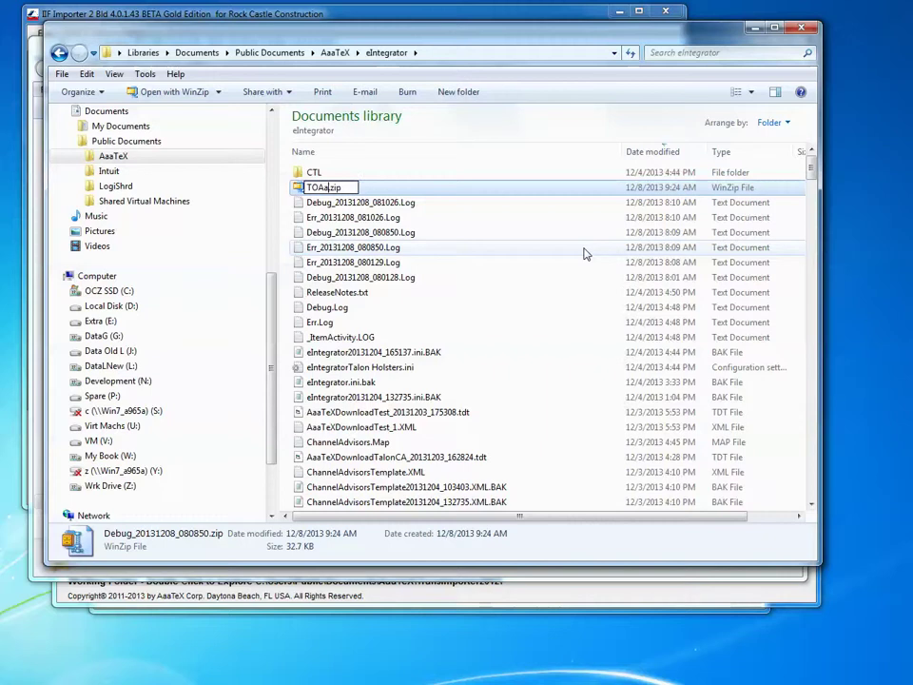
{"action": "type", "text": "TeX"}
{"action": "type", "text": "a"}
{"action": "type", "text": "4"}
{"action": "key", "text": "Return"}
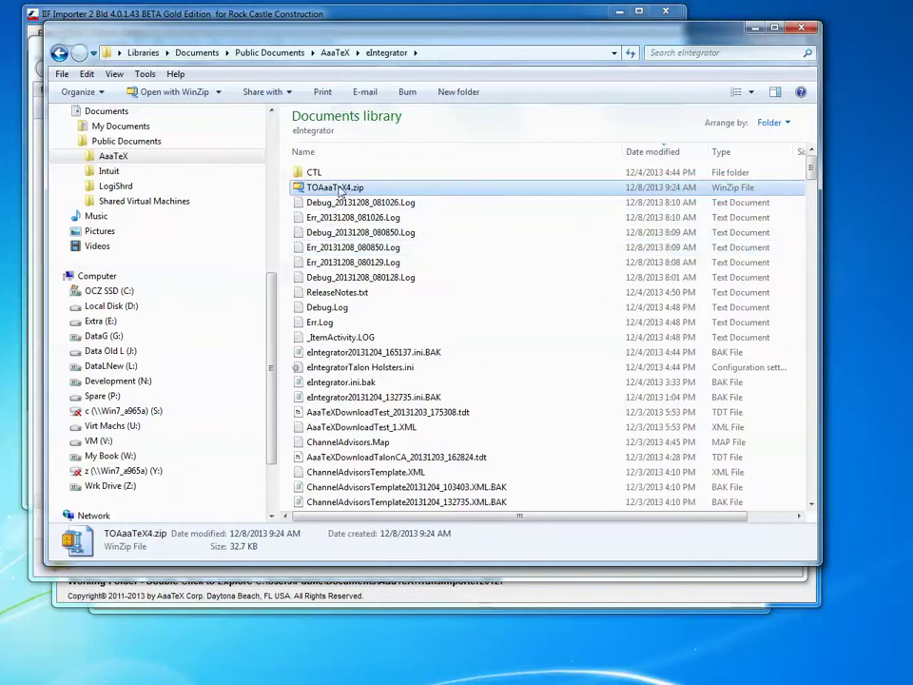
{"action": "mouse_move", "coordinate": [340, 192]}
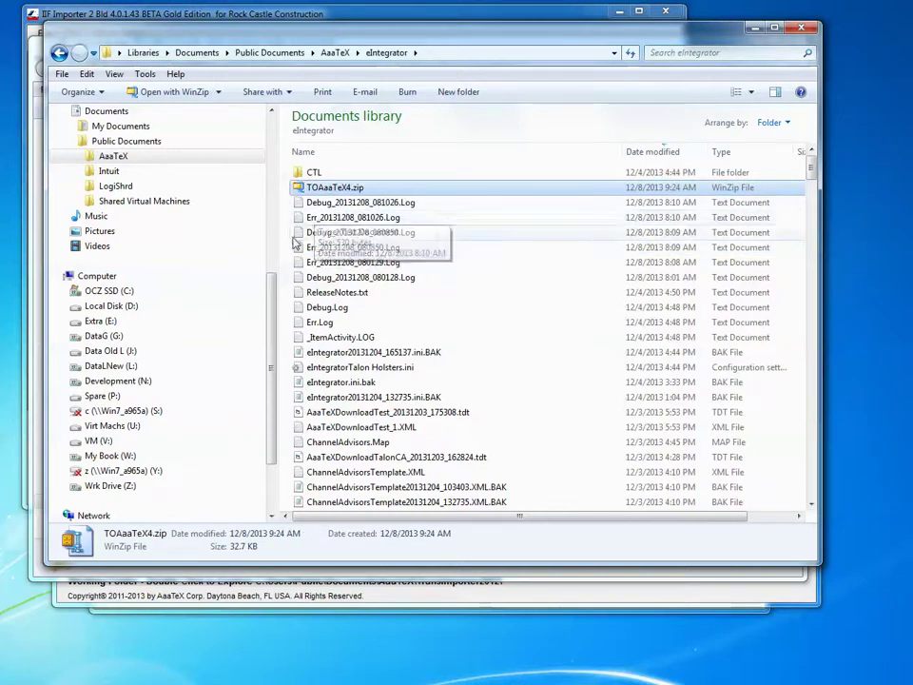
{"action": "mouse_move", "coordinate": [319, 251]}
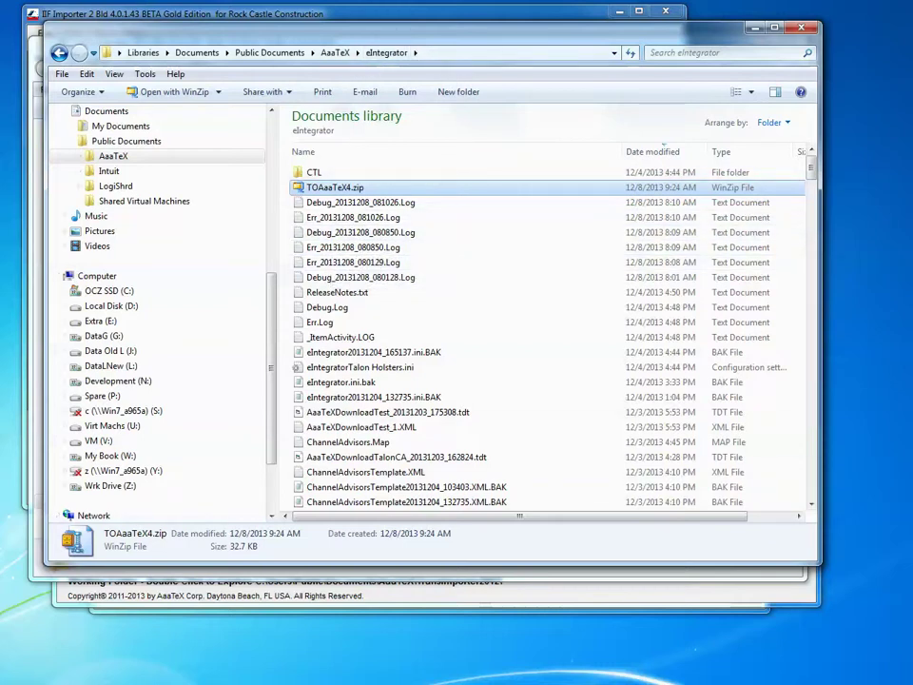
- Switch to the eIntegrator Platinum program and open its working folder from the main window
{"action": "key", "text": "alt+Tab"}
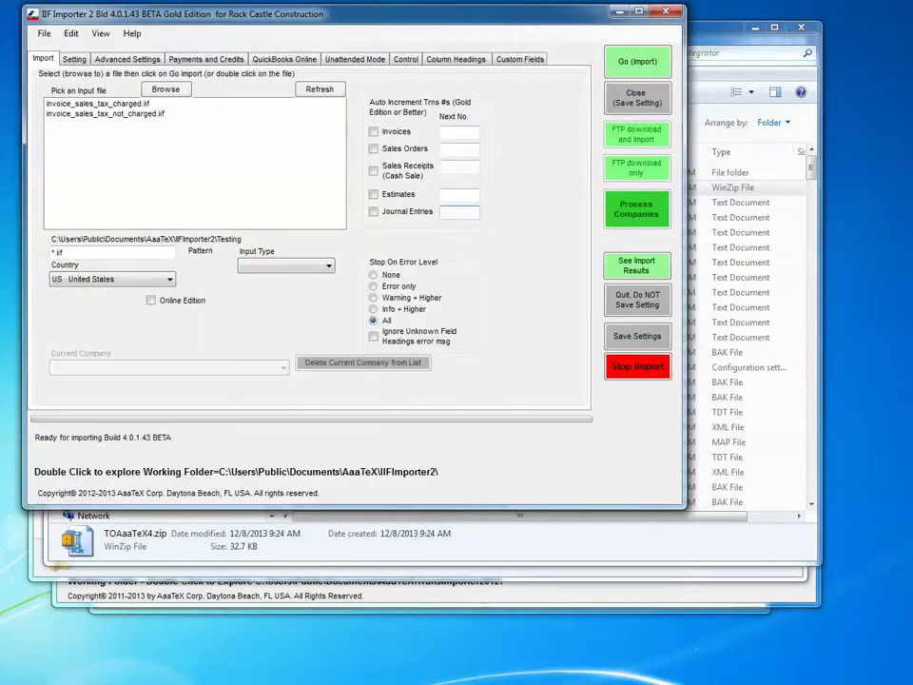
{"action": "key", "text": "alt+Tab"}
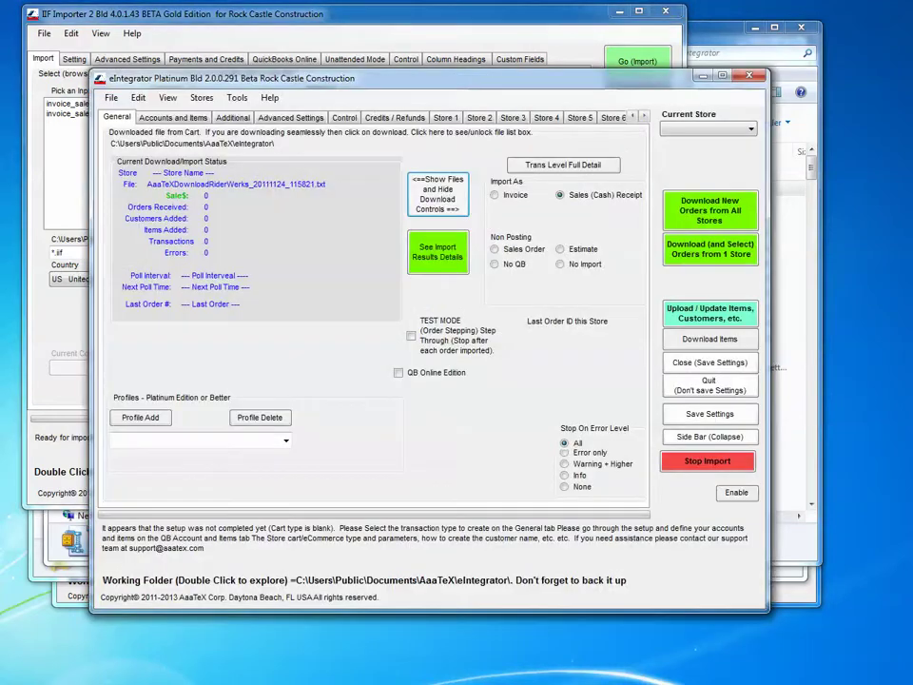
{"action": "double_click", "coordinate": [252, 584]}
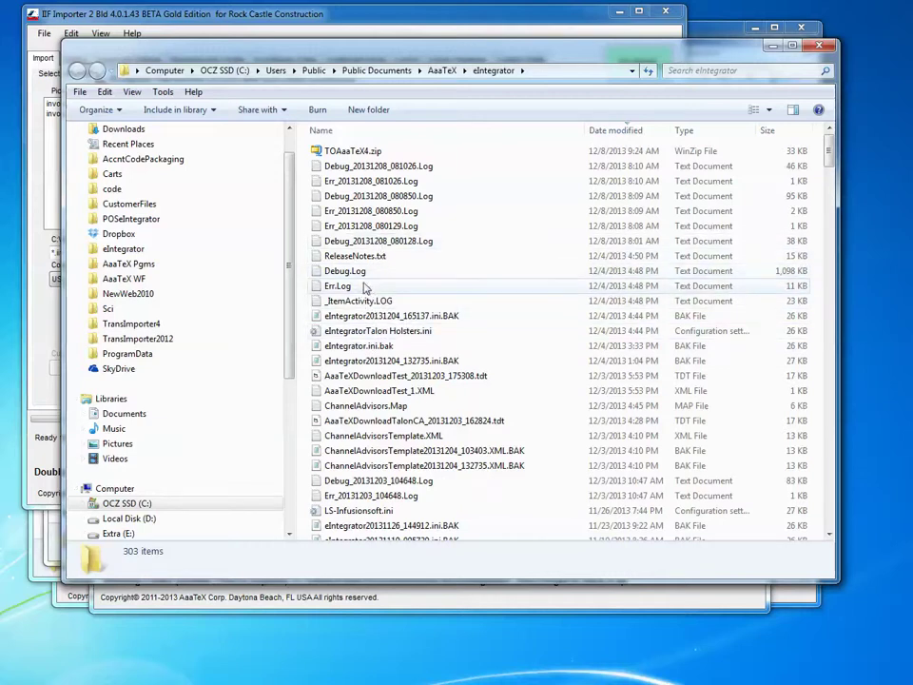
- Sort the working folder by name, select several AaaTeXDownload .dat files one after another, and sort by date modified again
{"action": "left_click", "coordinate": [352, 135]}
{"action": "left_click", "coordinate": [362, 287]}
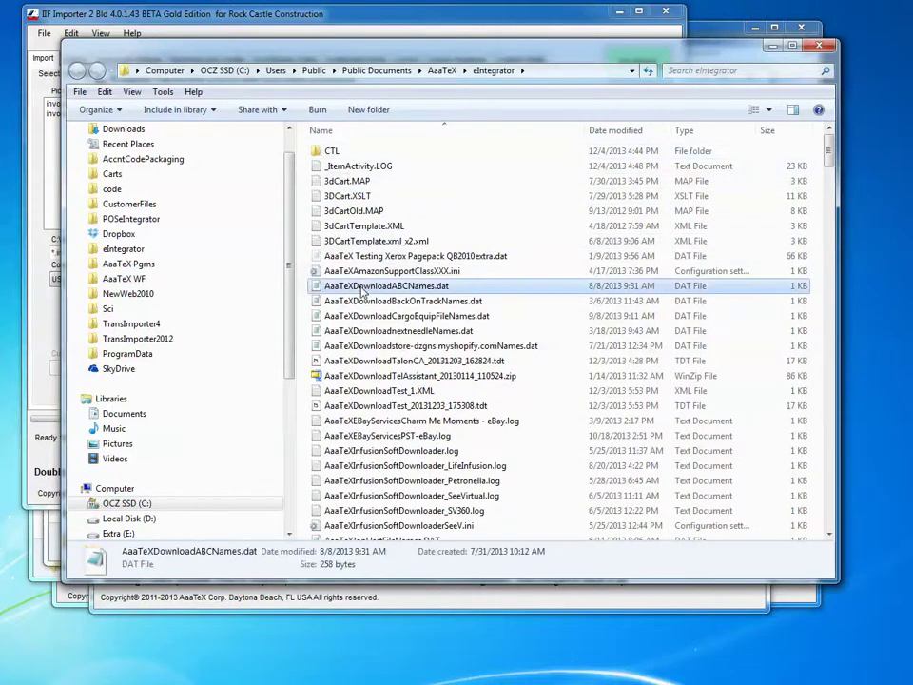
{"action": "left_click", "coordinate": [359, 302]}
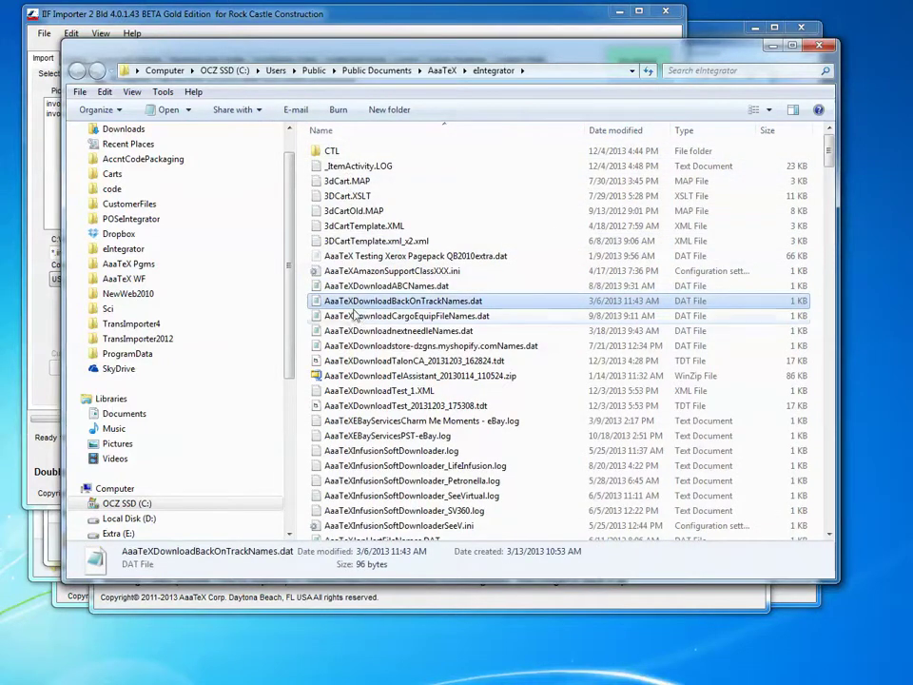
{"action": "left_click", "coordinate": [352, 317]}
{"action": "left_click", "coordinate": [354, 331]}
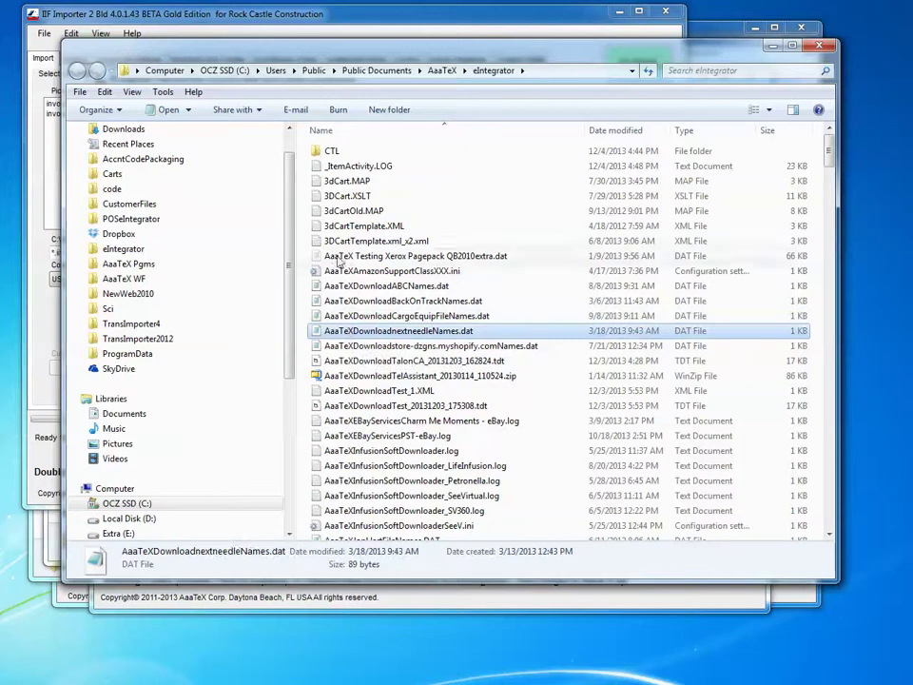
{"action": "left_click", "coordinate": [613, 131]}
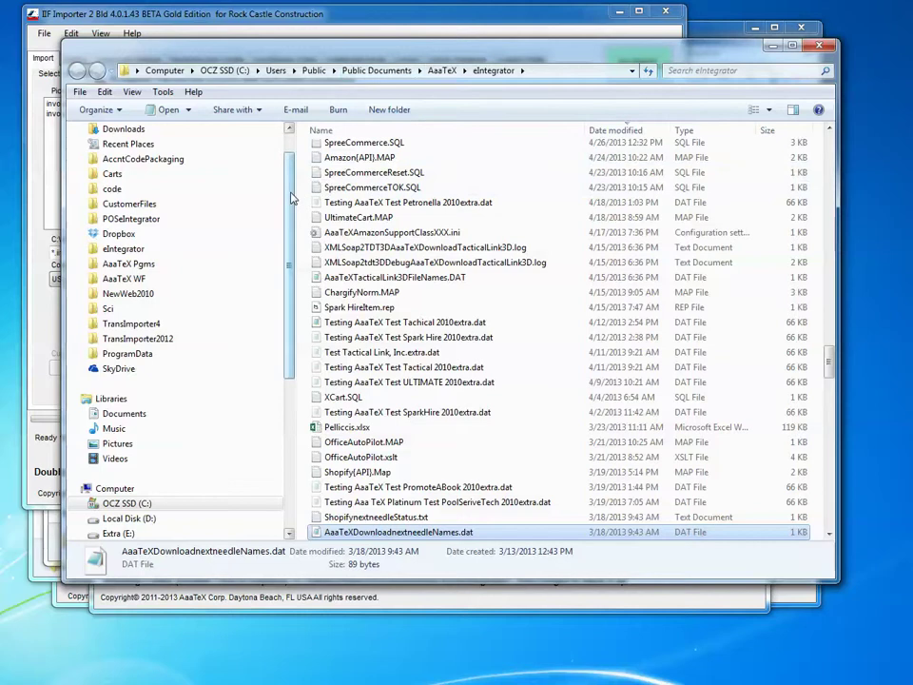
- Open the ProgramData folder on the OCZ SSD (C:) drive
{"action": "scroll", "coordinate": [172, 285], "scroll_direction": "down", "scroll_amount": 3}
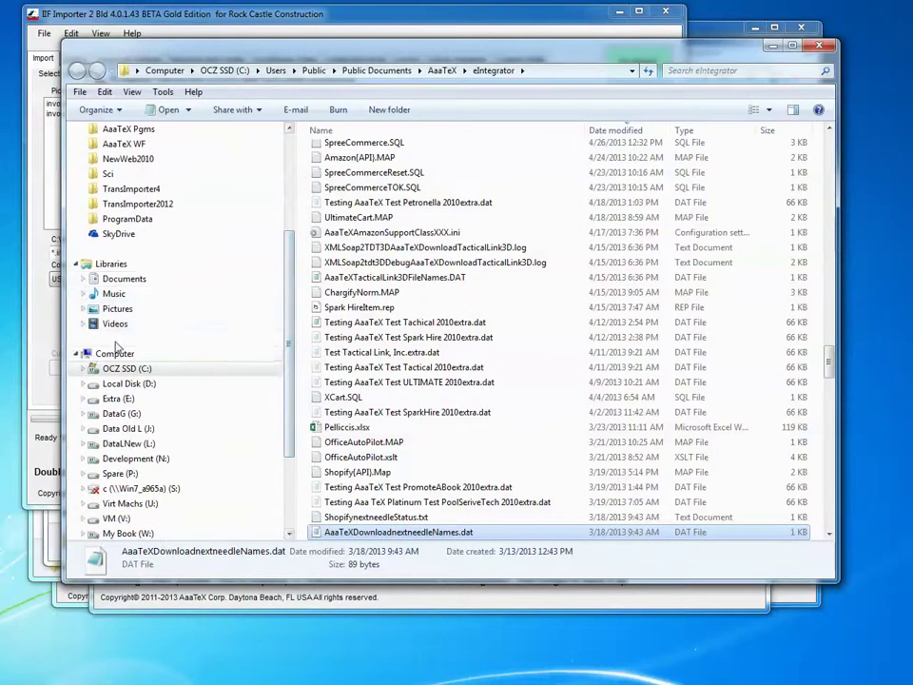
{"action": "left_click", "coordinate": [92, 370]}
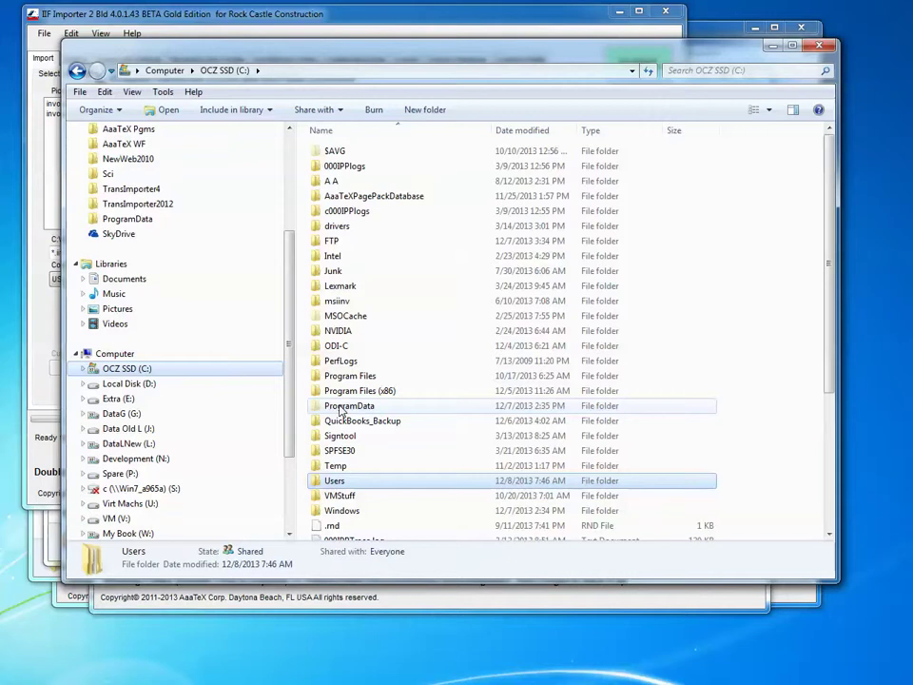
{"action": "left_click", "coordinate": [340, 407]}
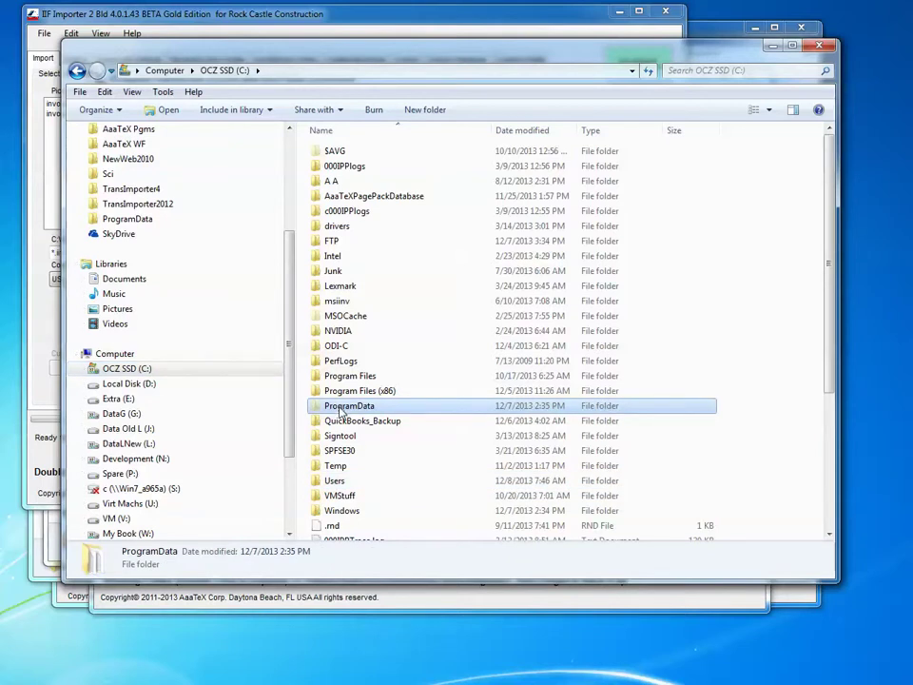
{"action": "double_click", "coordinate": [340, 407]}
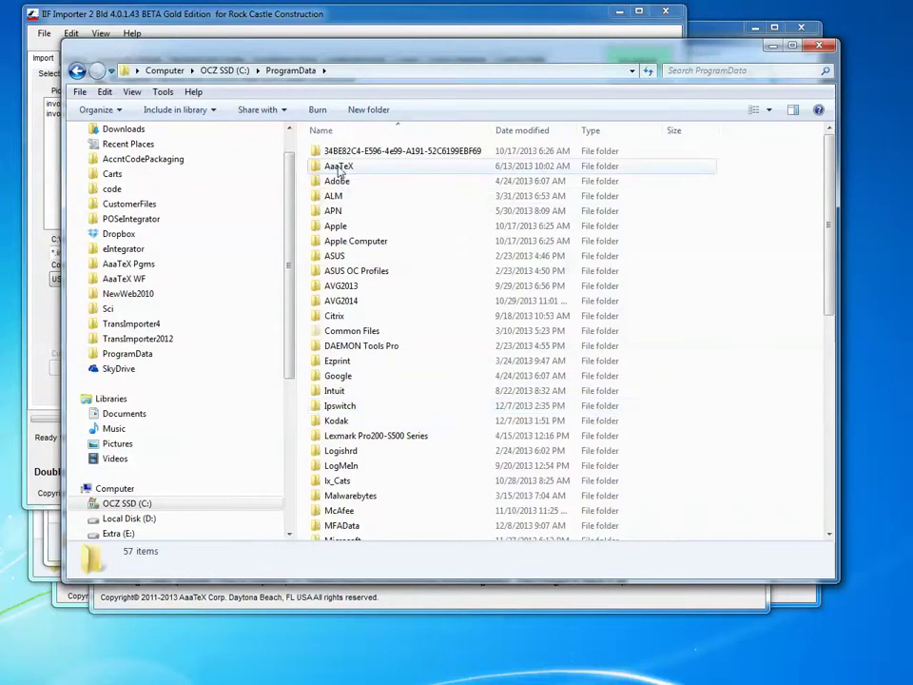
- Open the Data subfolder of AaaTeX's POSeIntegrator folder and select AaaTeXDownloadCA_20131204_183331.tdt
{"action": "double_click", "coordinate": [339, 169]}
{"action": "left_click", "coordinate": [336, 198]}
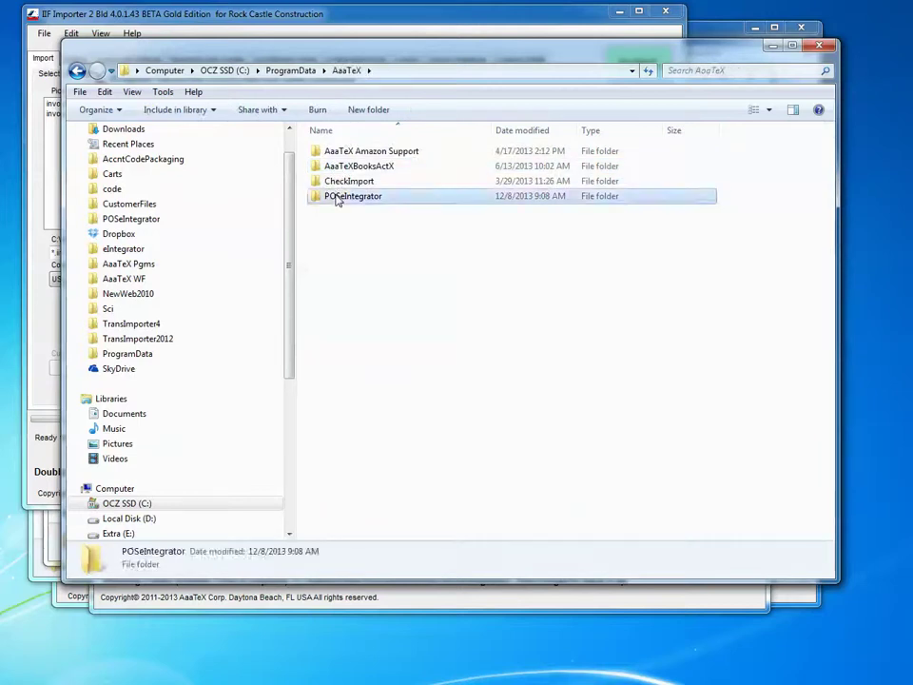
{"action": "double_click", "coordinate": [336, 198]}
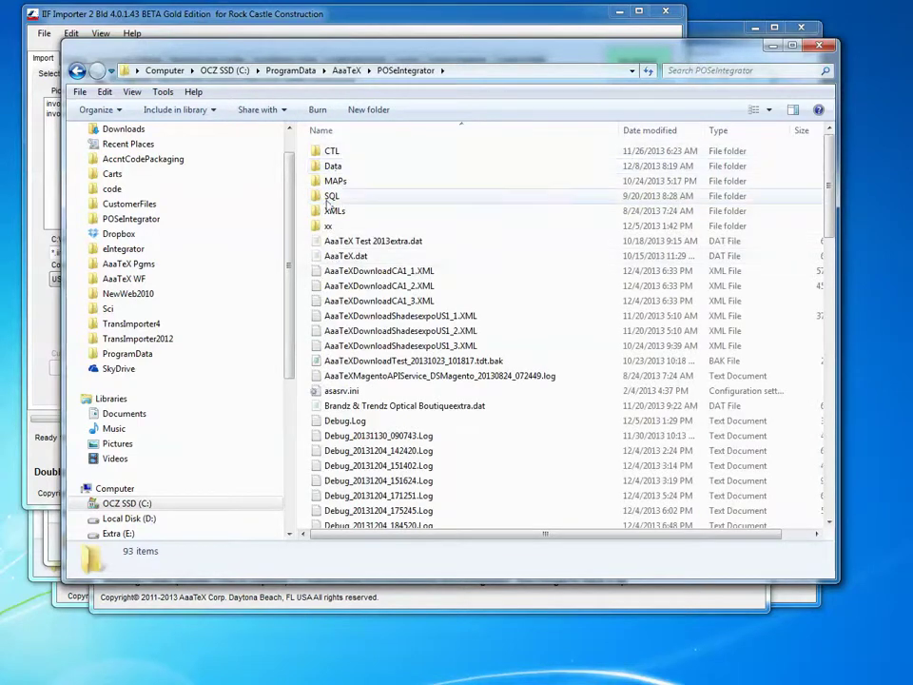
{"action": "double_click", "coordinate": [334, 166]}
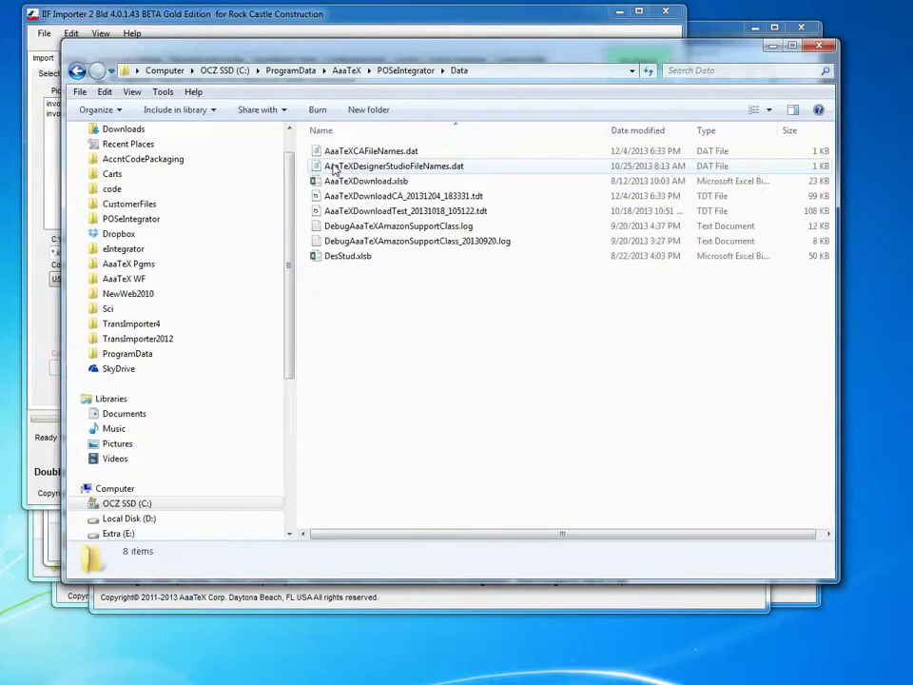
{"action": "left_click", "coordinate": [403, 202]}
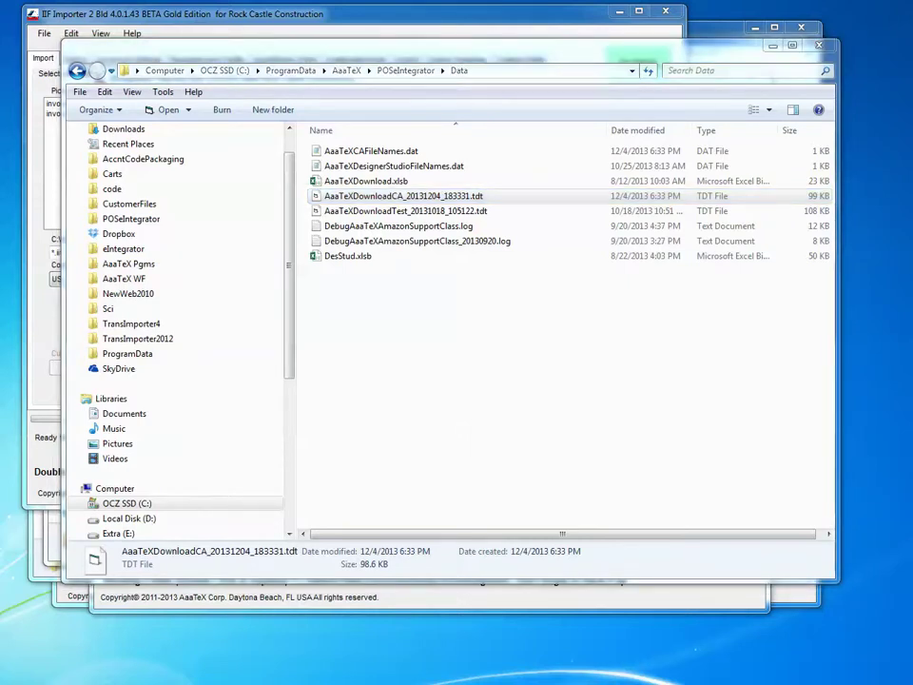
- Bring the Internet Explorer window with the AaaTeX website into view and open the site's support Videos page
{"action": "left_click_drag", "start_coordinate": [0, 116], "coordinate": [689, 74]}
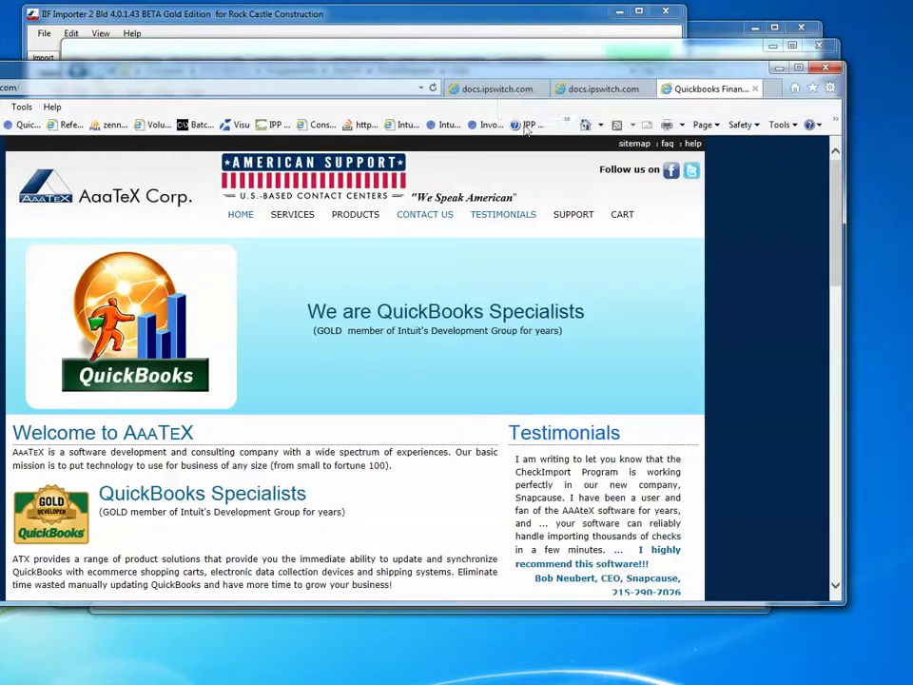
{"action": "mouse_move", "coordinate": [576, 218]}
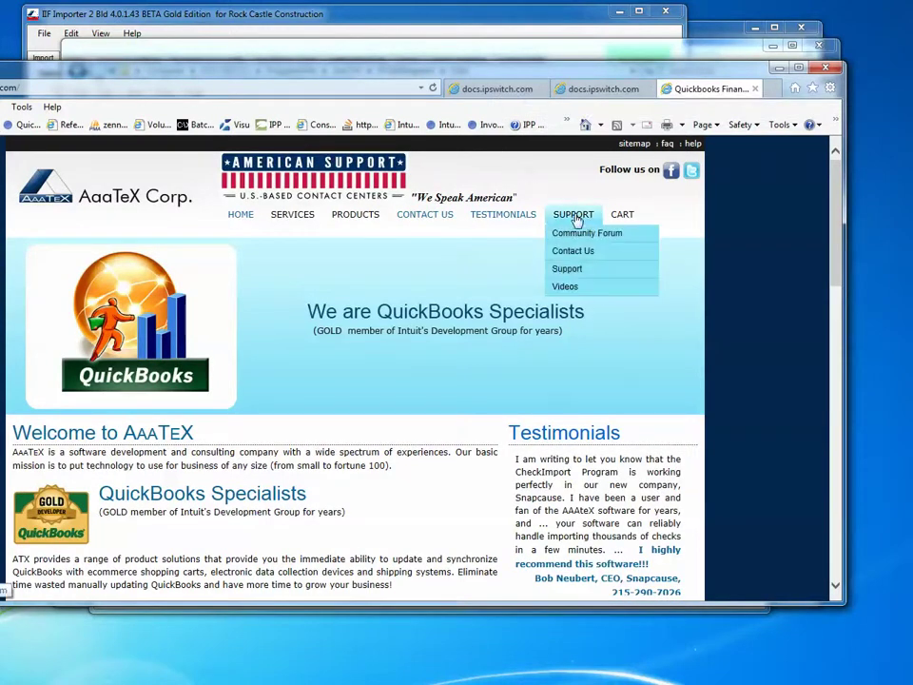
{"action": "mouse_move", "coordinate": [576, 218]}
{"action": "left_mouse_down"}
{"action": "mouse_move", "coordinate": [577, 290]}
{"action": "mouse_move", "coordinate": [577, 217]}
{"action": "left_mouse_up"}
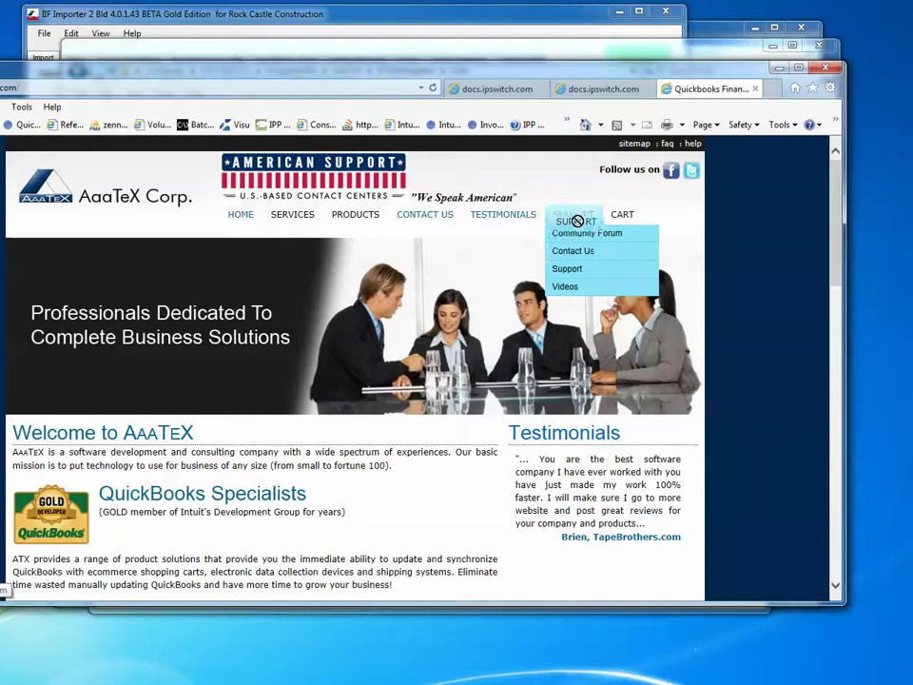
{"action": "left_click", "coordinate": [566, 288]}
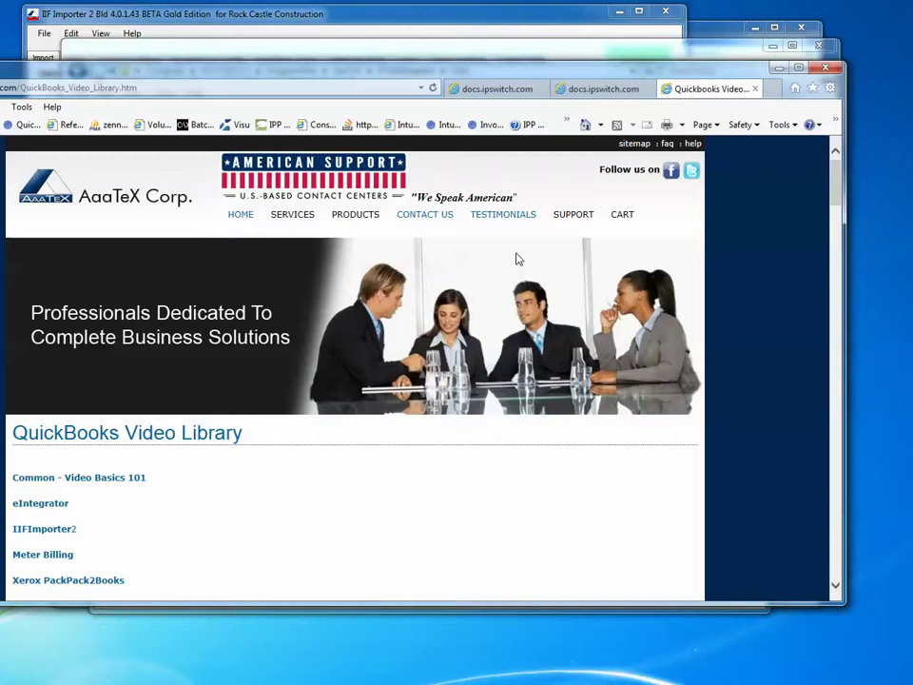
- Switch back to the IIF Importer 2 program
{"action": "left_click", "coordinate": [548, 19]}
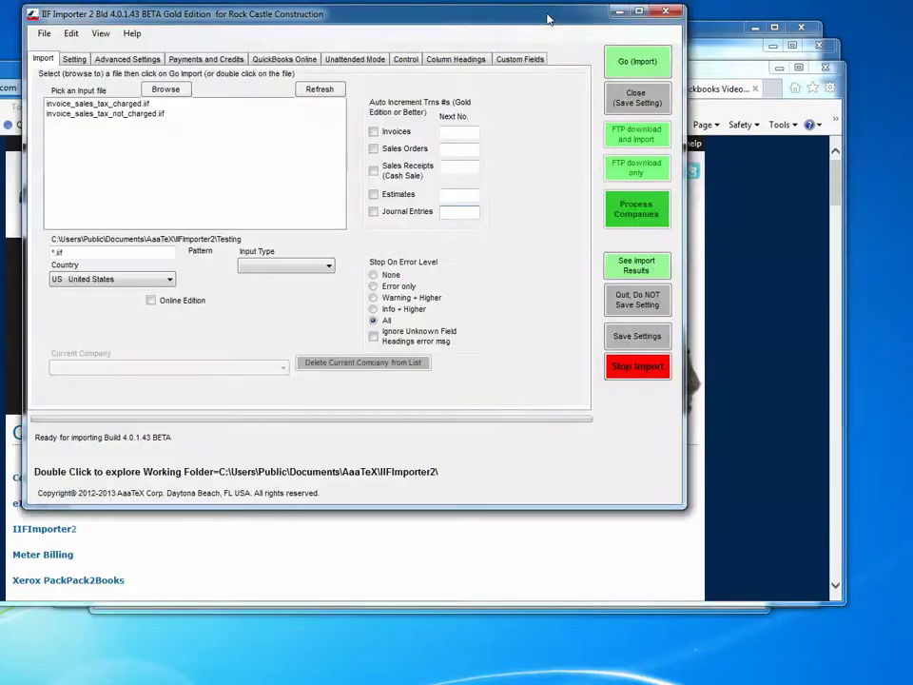